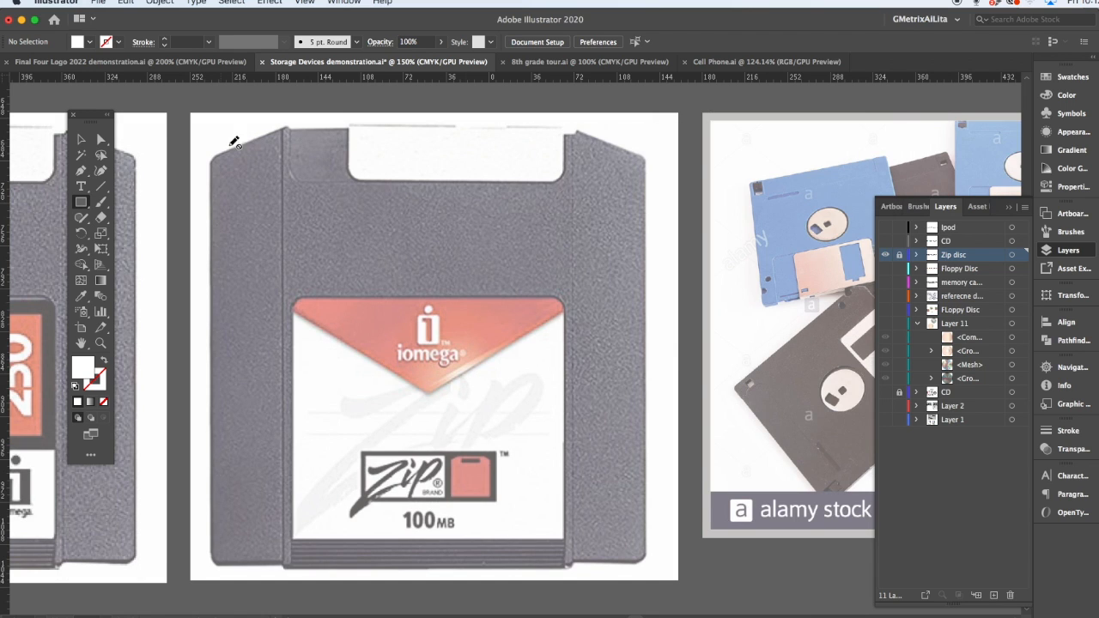
On a new layer, draw an unfilled rectangle with a 1 pt black stroke around the Zip disk body.
{"action": "left_click", "coordinate": [995, 595]}
{"action": "left_click_drag", "start_coordinate": [387, 269], "coordinate": [646, 563]}
{"action": "left_click", "coordinate": [74, 387]}
{"action": "left_click", "coordinate": [103, 401]}
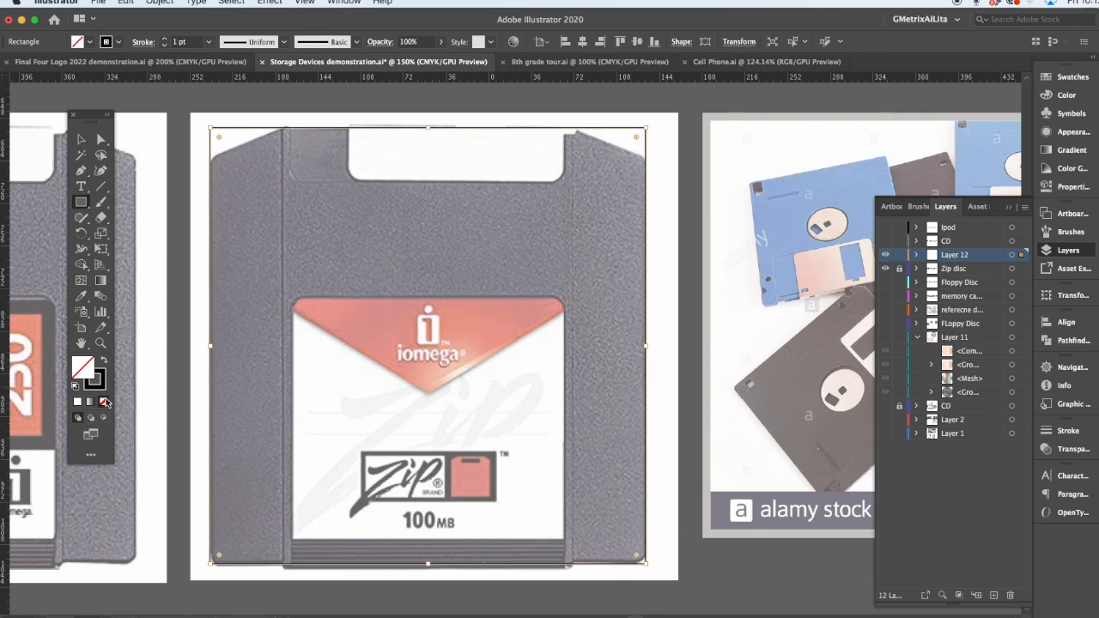
Add side anchor points and move the outline's top corners inward to form angled shoulders, rounding the side and bottom corners about 10 pt.
{"action": "left_click", "coordinate": [81, 171]}
{"action": "left_click", "coordinate": [137, 170]}
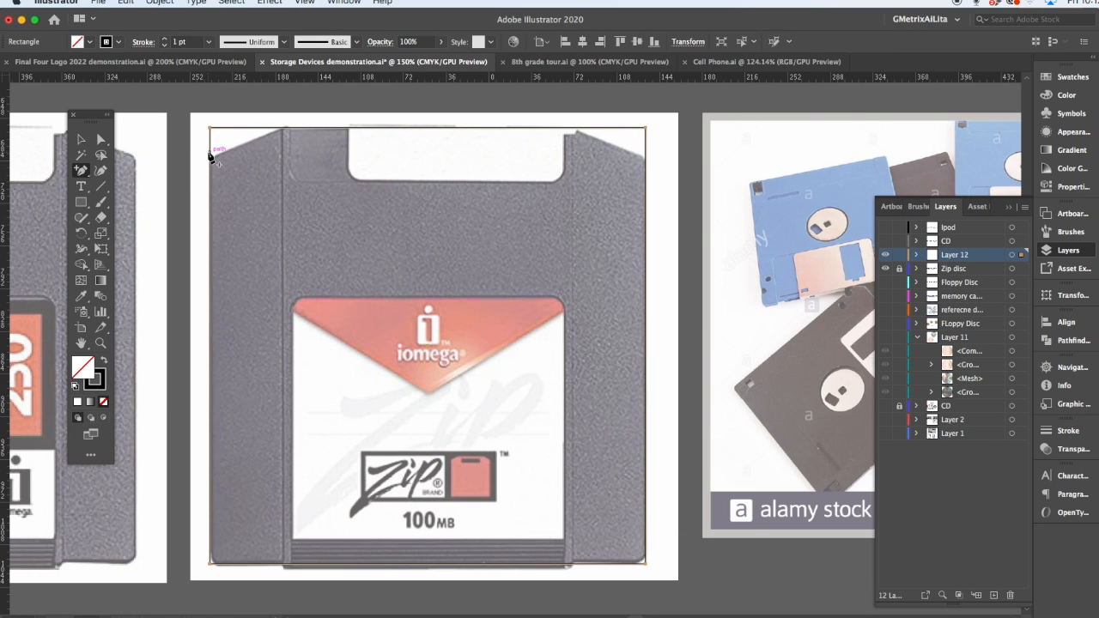
{"action": "left_click", "coordinate": [210, 151]}
{"action": "left_click_drag", "start_coordinate": [646, 130], "coordinate": [578, 129]}
{"action": "left_click", "coordinate": [210, 153]}
{"action": "left_click_drag", "start_coordinate": [215, 135], "coordinate": [283, 130]}
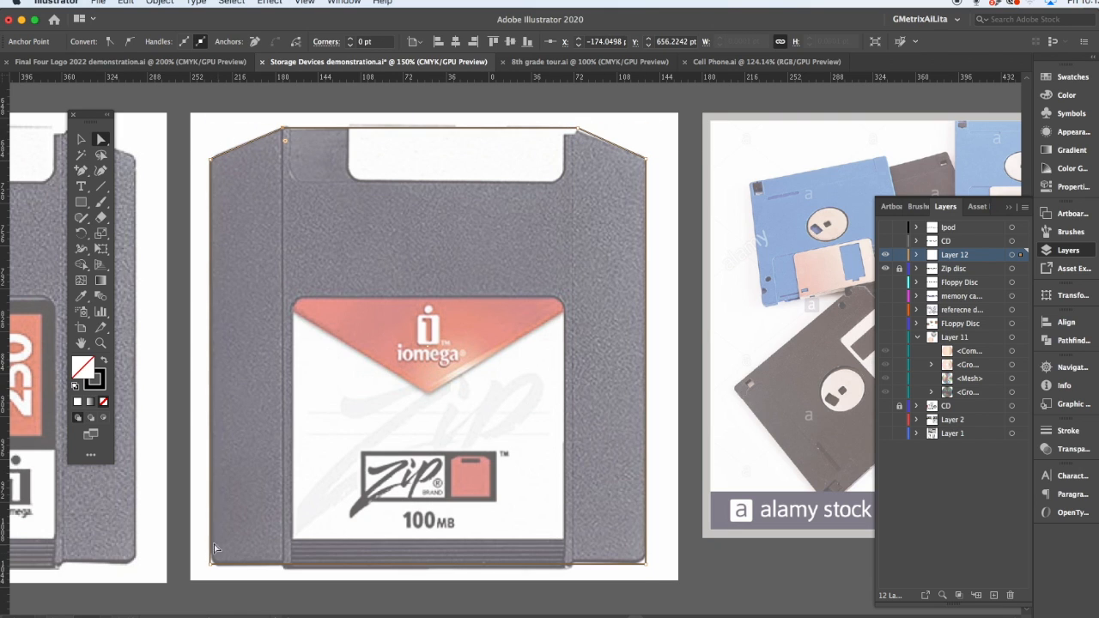
{"action": "left_click_drag", "start_coordinate": [661, 574], "coordinate": [660, 573]}
{"action": "left_click_drag", "start_coordinate": [633, 552], "coordinate": [630, 550]}
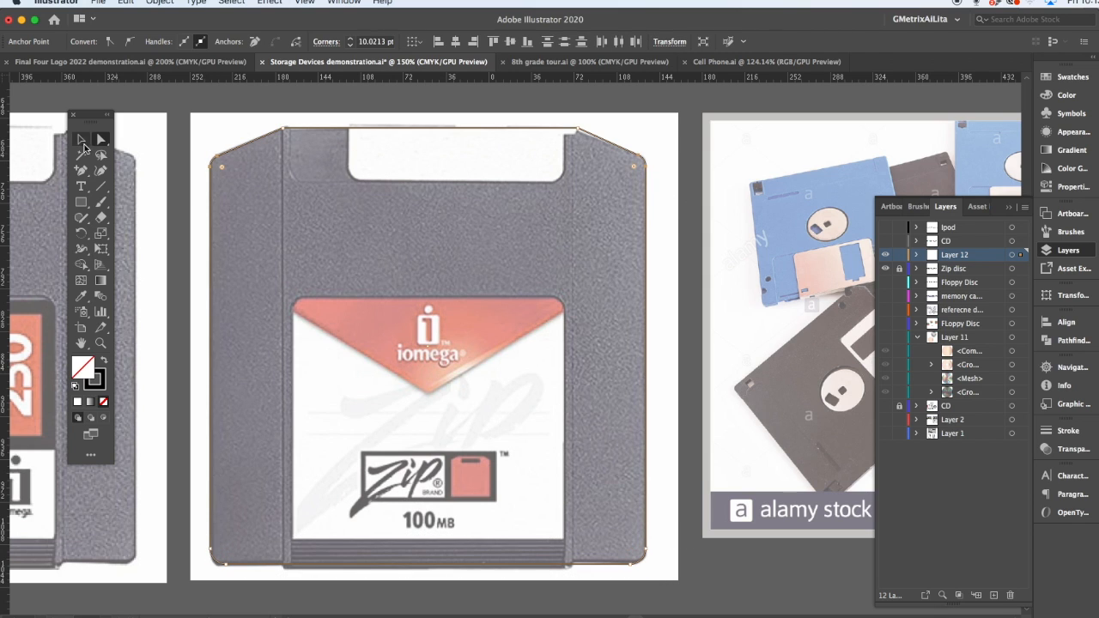
Draw a rectangle around the disk's label and round its two top corners about 12.5 pt.
{"action": "left_click", "coordinate": [81, 202]}
{"action": "mouse_move", "coordinate": [290, 297]}
{"action": "left_mouse_down"}
{"action": "mouse_move", "coordinate": [557, 549]}
{"action": "mouse_move", "coordinate": [563, 537]}
{"action": "left_mouse_up"}
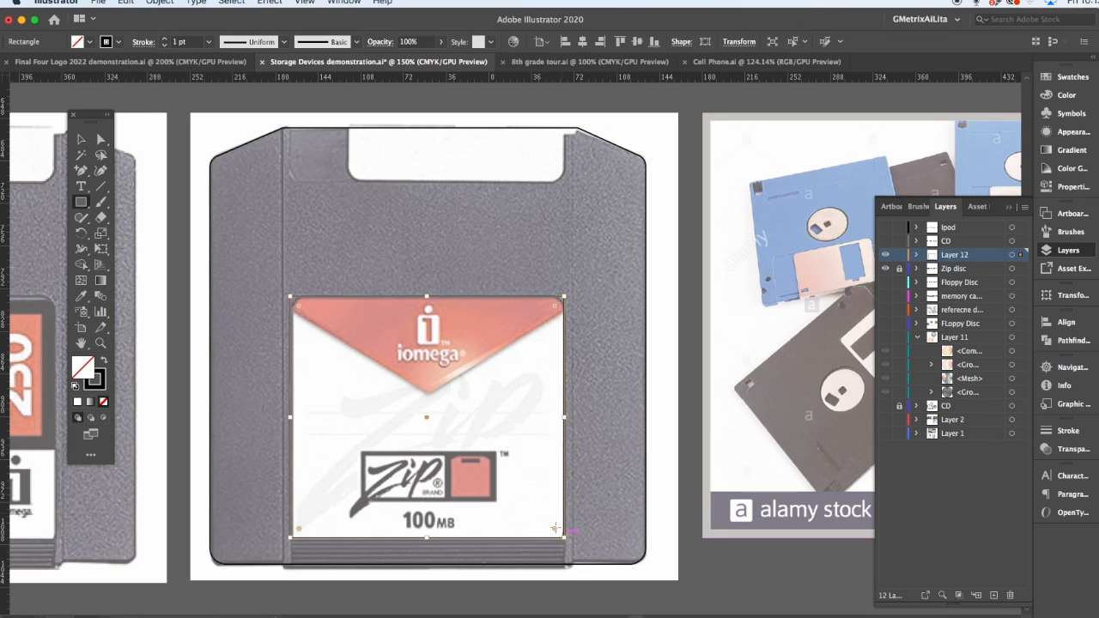
{"action": "key", "text": "a"}
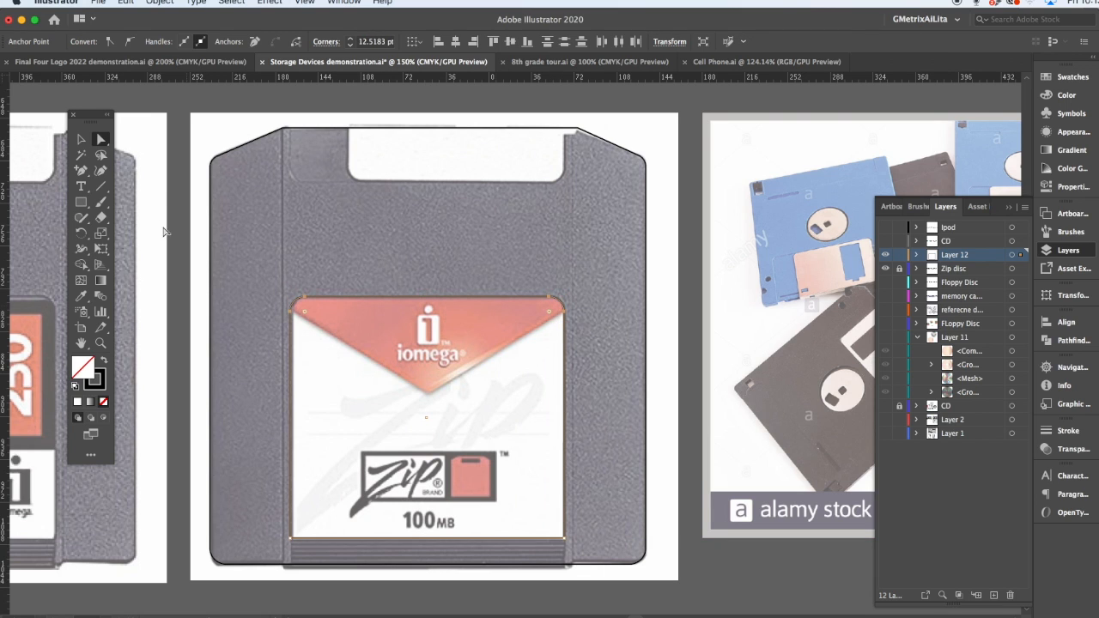
Draw a closed path following the red flap's V-shaped edge and extending past the label's sides and top.
{"action": "left_click_drag", "start_coordinate": [81, 171], "coordinate": [116, 169]}
{"action": "left_click", "coordinate": [426, 393]}
{"action": "left_click", "coordinate": [262, 289]}
{"action": "left_click", "coordinate": [286, 278]}
{"action": "left_click", "coordinate": [579, 288]}
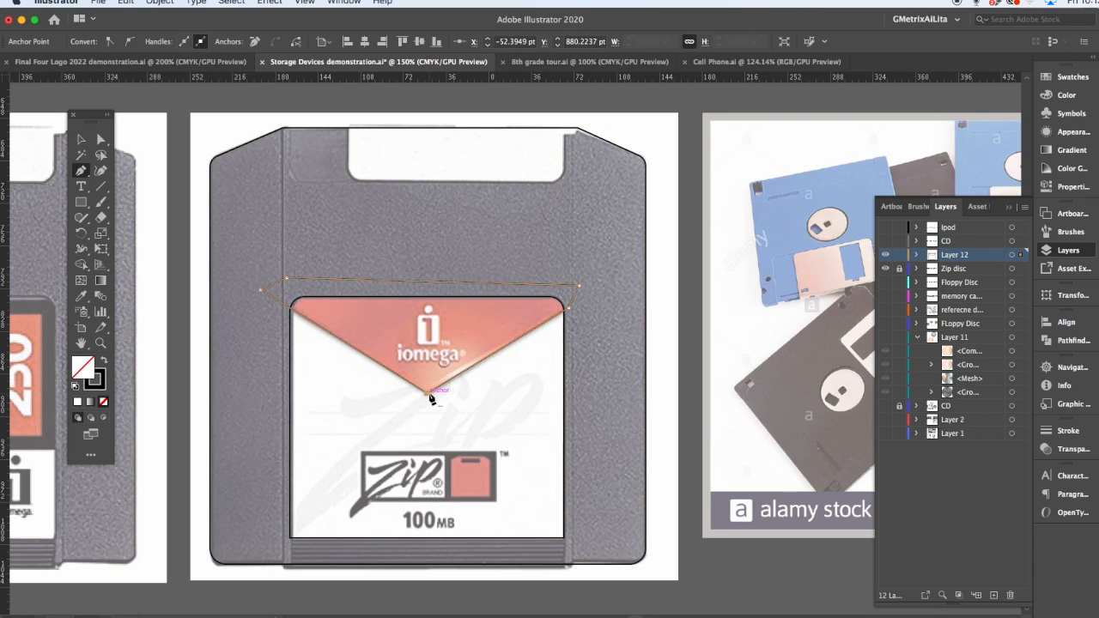
Select the label and flap shapes and use Shape Builder to remove the flap area outside the label.
{"action": "key", "text": "v"}
{"action": "left_click", "coordinate": [385, 434]}
{"action": "left_click_drag", "start_coordinate": [381, 303], "coordinate": [352, 265]}
{"action": "left_click", "coordinate": [82, 264]}
{"action": "left_click", "coordinate": [275, 292], "text": "alt"}
Move the flap piece aside to check the split and undo the move.
{"action": "left_click", "coordinate": [82, 140]}
{"action": "left_click", "coordinate": [336, 279]}
{"action": "left_click_drag", "start_coordinate": [341, 297], "coordinate": [376, 260]}
{"action": "key", "text": "super+z"}
Sample the red of the label's flap and apply it as the flap shape's stroke with no fill.
{"action": "key", "text": "i"}
{"action": "left_click", "coordinate": [350, 313]}
{"action": "left_click", "coordinate": [104, 364]}
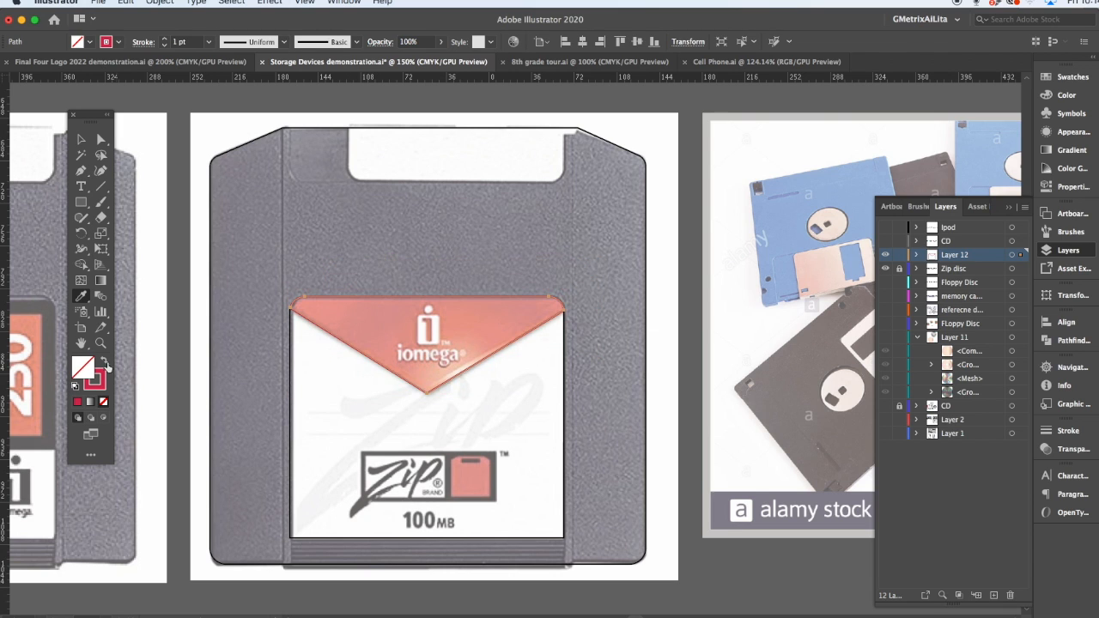
Give the lower label shape a white stroke and no fill.
{"action": "left_click", "coordinate": [289, 364], "text": "super"}
{"action": "left_click", "coordinate": [75, 386]}
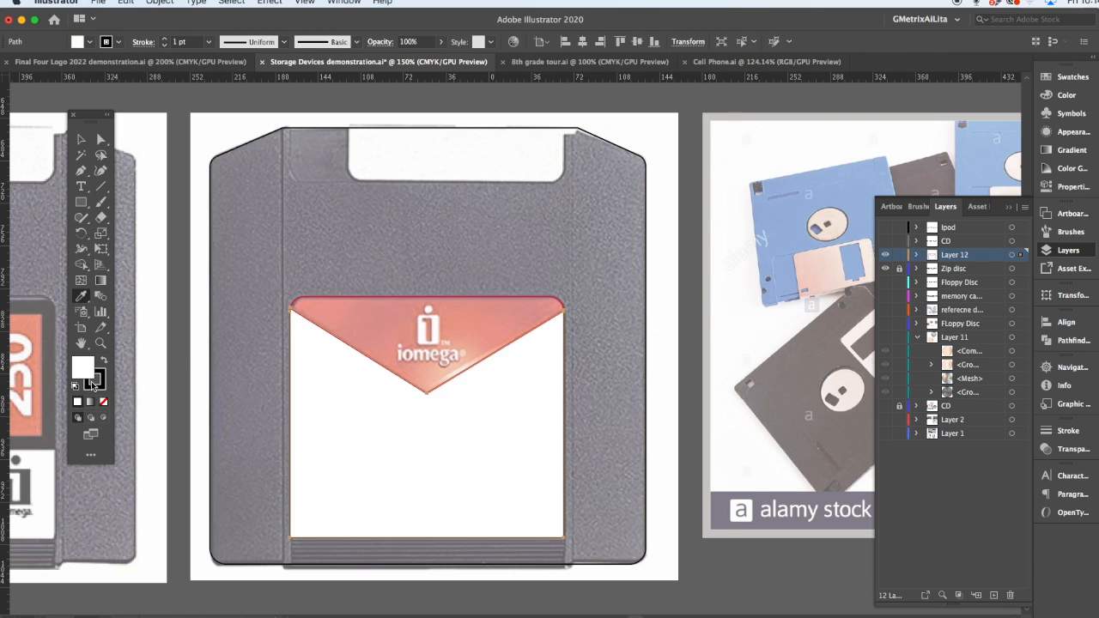
{"action": "left_click", "coordinate": [104, 403]}
{"action": "left_click", "coordinate": [104, 363]}
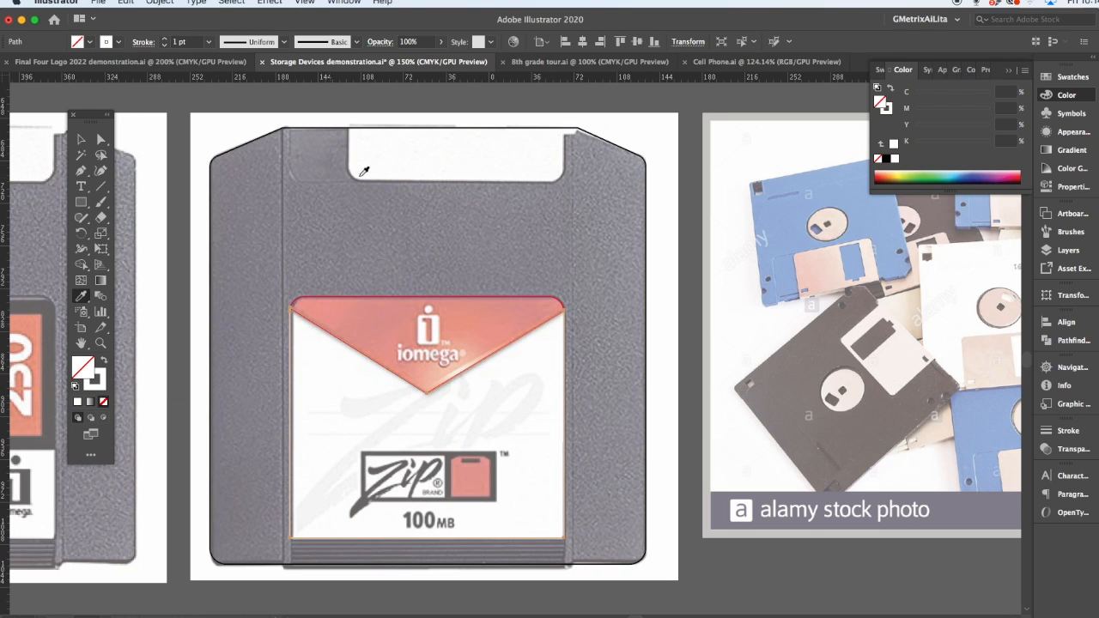
Draw a rectangle about 231 by 46 pt over the shutter area at the disk's upper edge and round its bottom corners.
{"action": "left_click", "coordinate": [80, 202]}
{"action": "left_click_drag", "start_coordinate": [290, 129], "coordinate": [563, 182]}
{"action": "key", "text": "a"}
{"action": "left_click_drag", "start_coordinate": [281, 162], "coordinate": [307, 167]}
{"action": "key", "text": "v"}
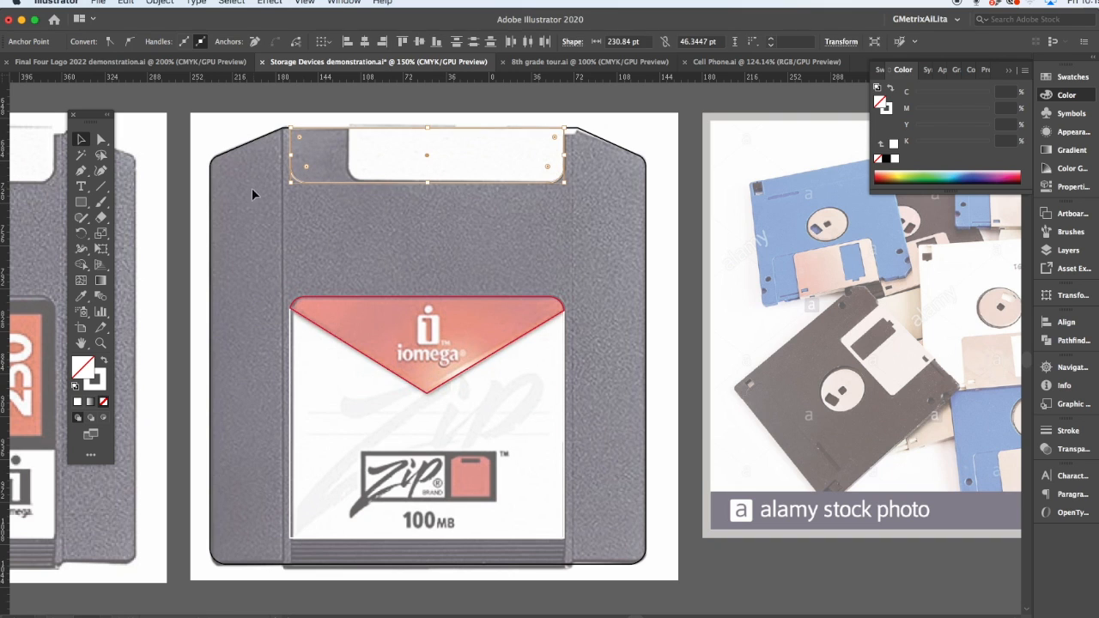
{"action": "left_click", "coordinate": [314, 179]}
{"action": "left_click", "coordinate": [126, 3]}
{"action": "left_click", "coordinate": [154, 86]}
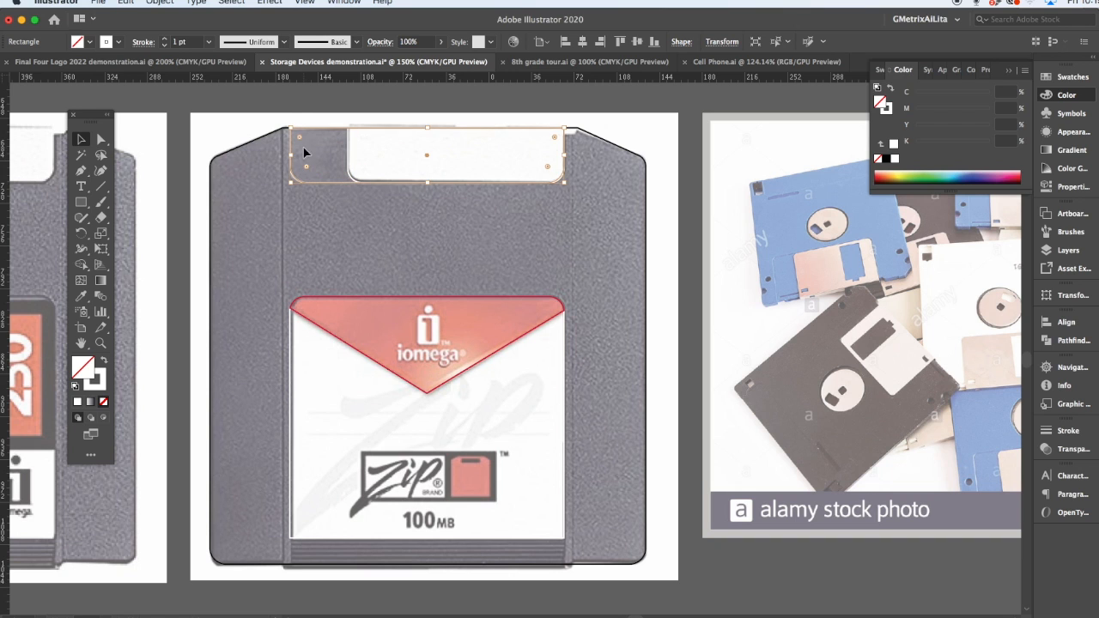
Draw a thin bar just below the label with the default white fill and black stroke, and round its ends.
{"action": "left_click", "coordinate": [343, 399]}
{"action": "scroll", "coordinate": [387, 540], "scroll_direction": "up", "scroll_amount": 2}
{"action": "scroll", "coordinate": [386, 539], "scroll_direction": "down", "scroll_amount": 3}
{"action": "left_click", "coordinate": [81, 204]}
{"action": "left_click_drag", "start_coordinate": [164, 415], "coordinate": [711, 423]}
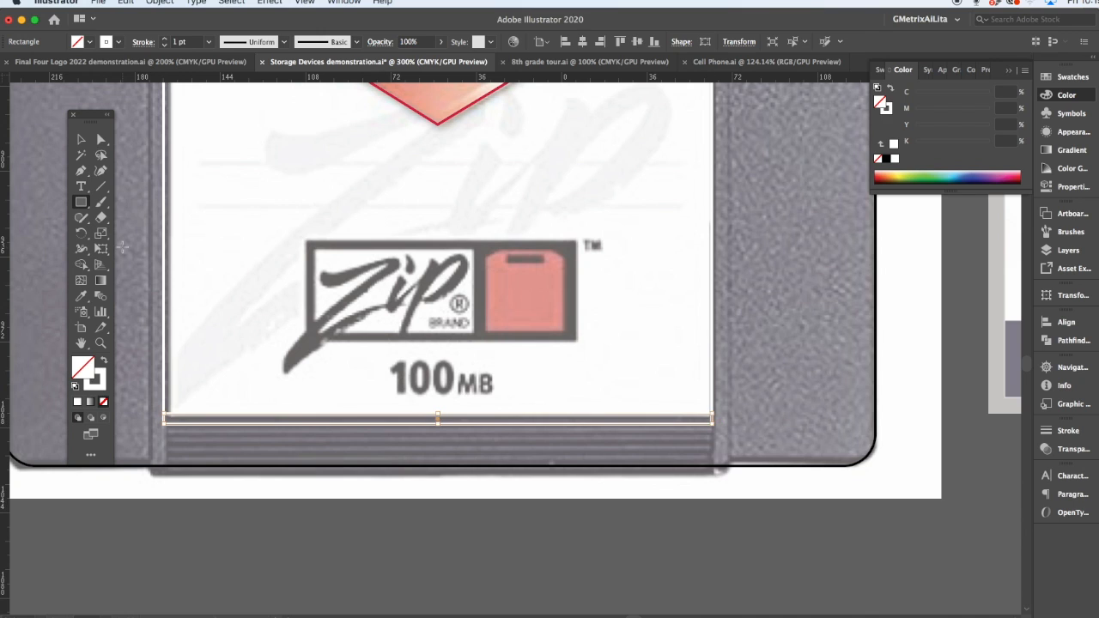
{"action": "key", "text": "d"}
{"action": "left_click", "coordinate": [101, 139]}
{"action": "left_click_drag", "start_coordinate": [171, 419], "coordinate": [178, 419]}
{"action": "left_click", "coordinate": [82, 140]}
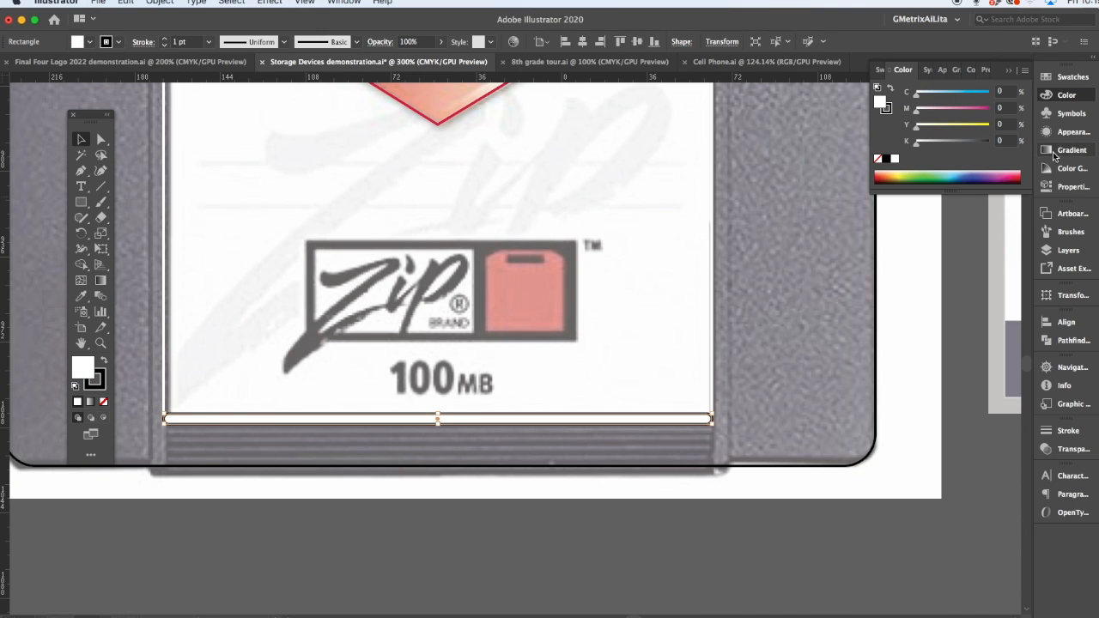
Fill the bar with a linear gradient and switch it to a silver gradient swatch.
{"action": "left_click", "coordinate": [1060, 152]}
{"action": "left_click", "coordinate": [955, 168]}
{"action": "left_click", "coordinate": [1072, 76]}
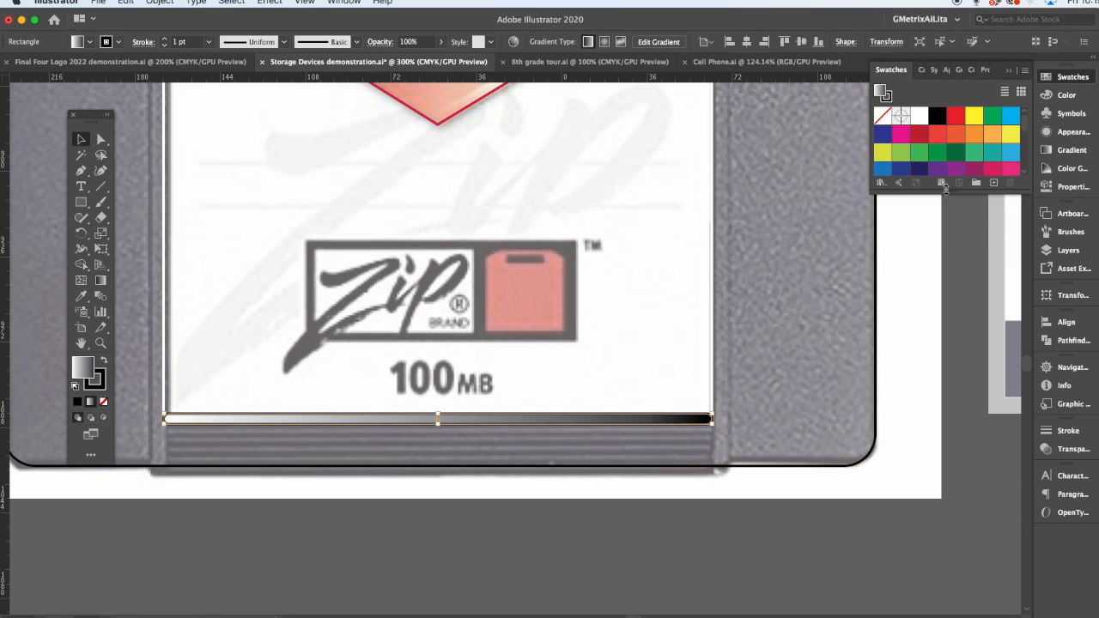
{"action": "left_click", "coordinate": [882, 226]}
Browse the gradient swatch libraries to Fades and fill the bar with a dark striped gradient.
{"action": "left_click", "coordinate": [883, 415]}
{"action": "mouse_move", "coordinate": [903, 472]}
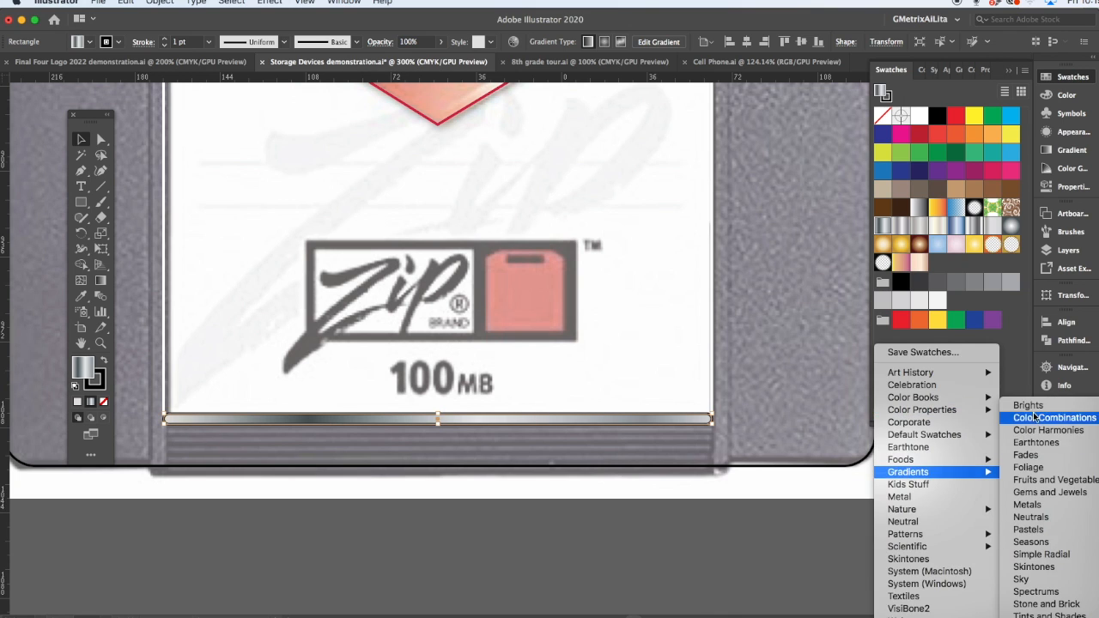
{"action": "left_click", "coordinate": [1029, 405]}
{"action": "left_click_drag", "start_coordinate": [685, 316], "coordinate": [799, 142]}
{"action": "left_click_drag", "start_coordinate": [734, 230], "coordinate": [734, 400]}
{"action": "left_click", "coordinate": [706, 392]}
{"action": "left_click", "coordinate": [707, 391]}
{"action": "left_click", "coordinate": [707, 391]}
{"action": "left_click", "coordinate": [706, 392]}
{"action": "left_click", "coordinate": [782, 186]}
{"action": "key", "text": "g"}
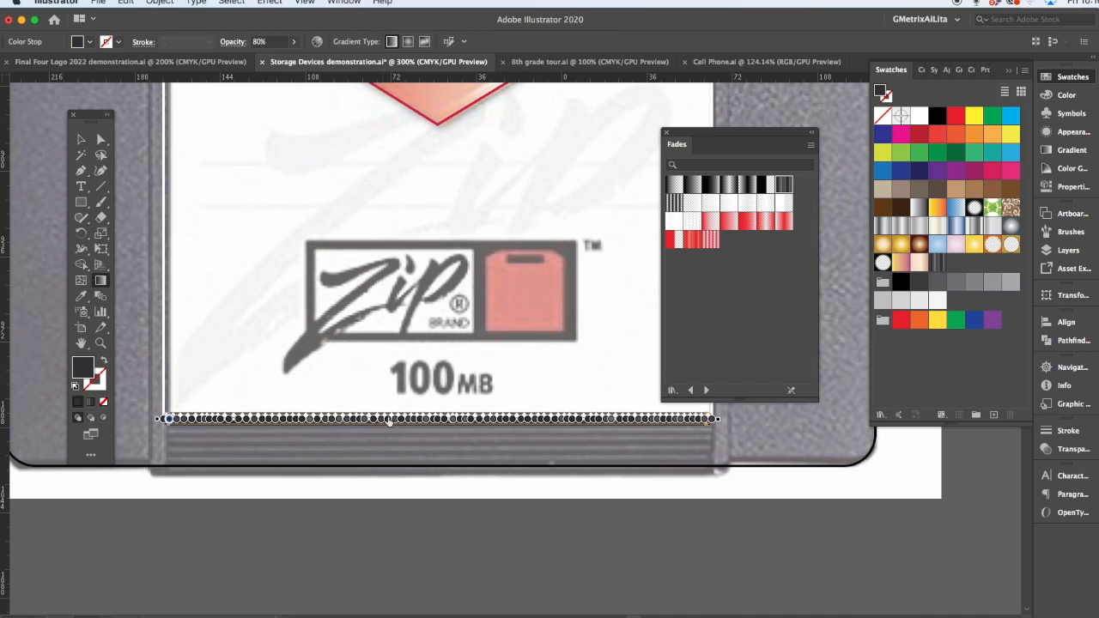
Try a blue Gems and Jewels gradient on the bar, and fill it with a dark brown gradient from Neutrals.
{"action": "left_click", "coordinate": [705, 390]}
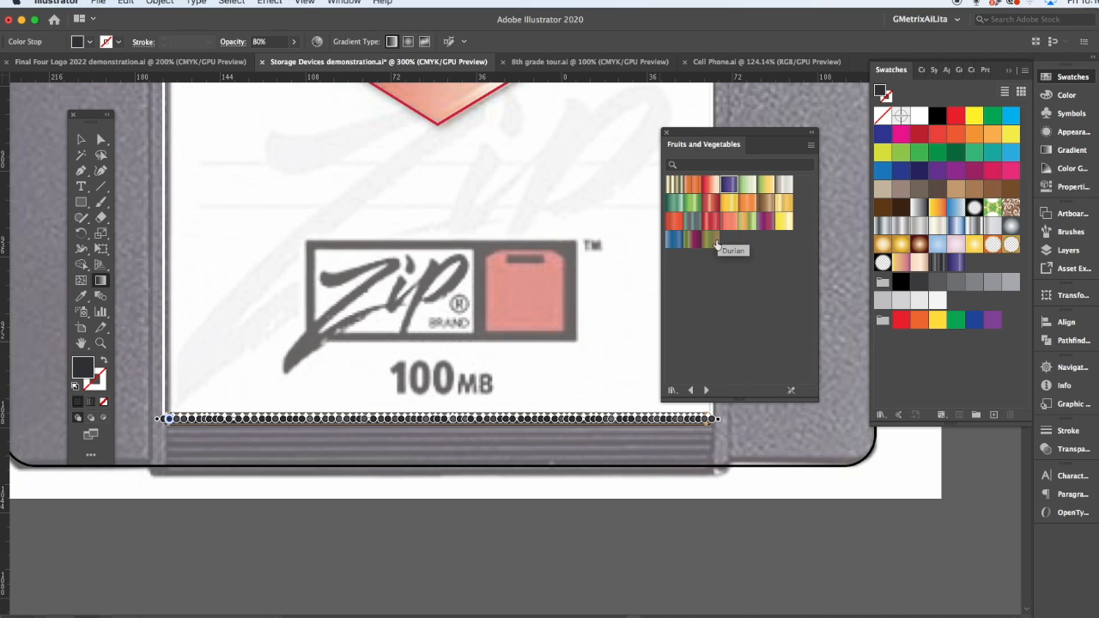
{"action": "left_click", "coordinate": [706, 390]}
{"action": "key", "text": "v"}
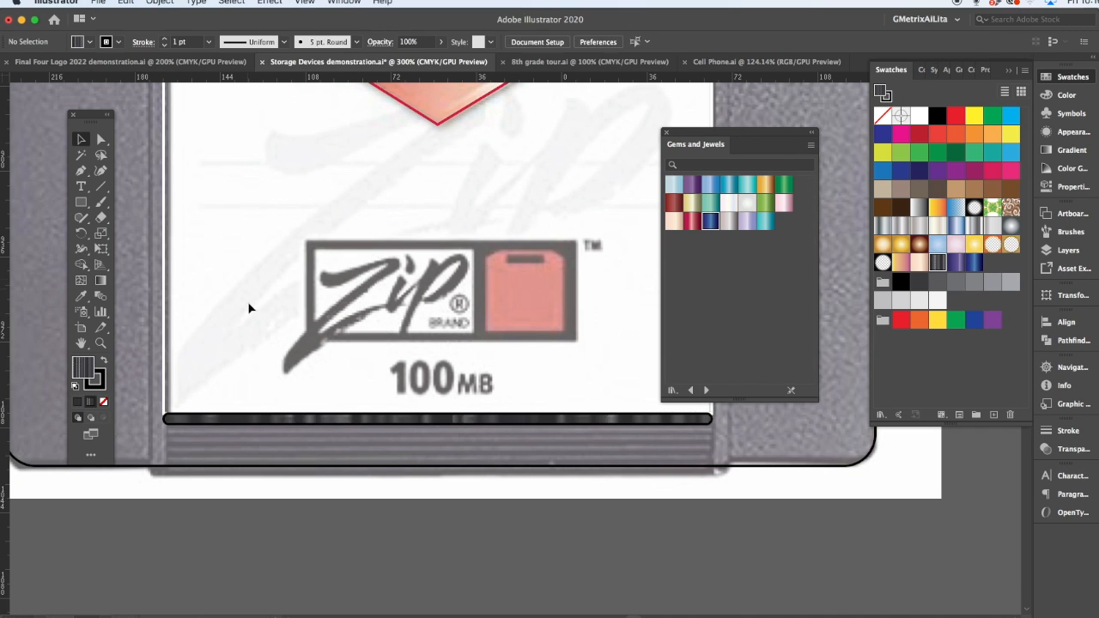
{"action": "left_click", "coordinate": [712, 221]}
{"action": "left_click", "coordinate": [707, 392]}
{"action": "left_click", "coordinate": [707, 392]}
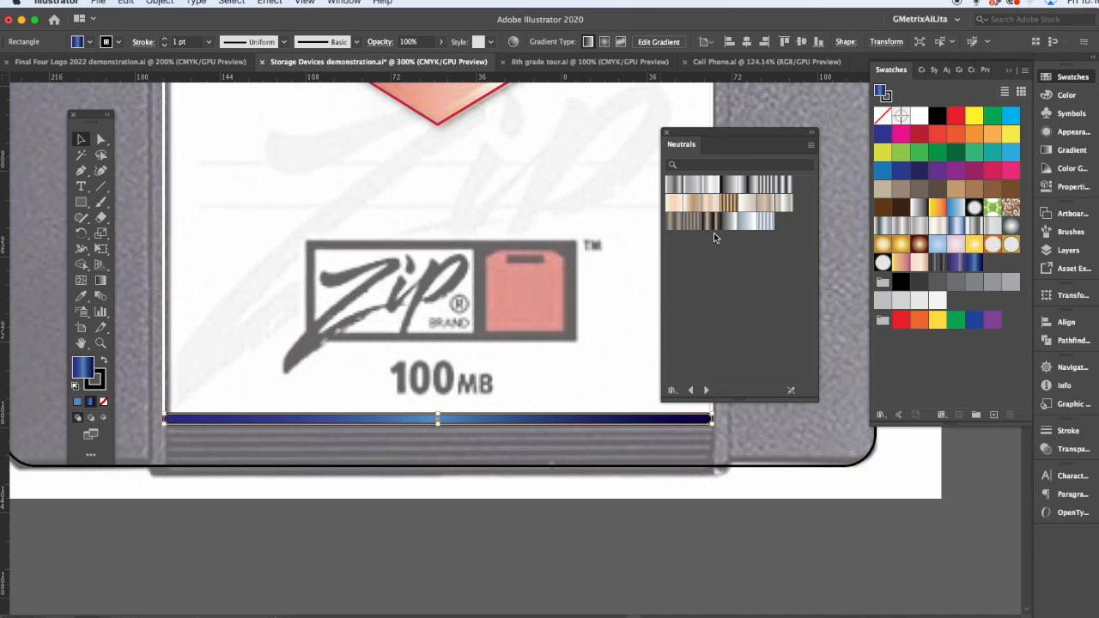
{"action": "left_click", "coordinate": [714, 228]}
Look through the remaining gradient libraries and close the library.
{"action": "left_click", "coordinate": [706, 390]}
{"action": "left_click", "coordinate": [706, 390]}
{"action": "left_click", "coordinate": [705, 391]}
{"action": "left_click", "coordinate": [706, 390]}
{"action": "left_click", "coordinate": [705, 390]}
{"action": "left_click", "coordinate": [706, 391]}
{"action": "left_click", "coordinate": [706, 390]}
{"action": "left_click", "coordinate": [706, 390]}
{"action": "left_click", "coordinate": [706, 391]}
{"action": "left_click", "coordinate": [706, 391]}
{"action": "left_click", "coordinate": [666, 132]}
Turn the bar's gradient to run vertically and set its black stroke to 0.5 pt.
{"action": "key", "text": "g"}
{"action": "left_click_drag", "start_coordinate": [293, 408], "coordinate": [294, 426]}
{"action": "left_click", "coordinate": [83, 141]}
{"action": "left_click", "coordinate": [96, 385]}
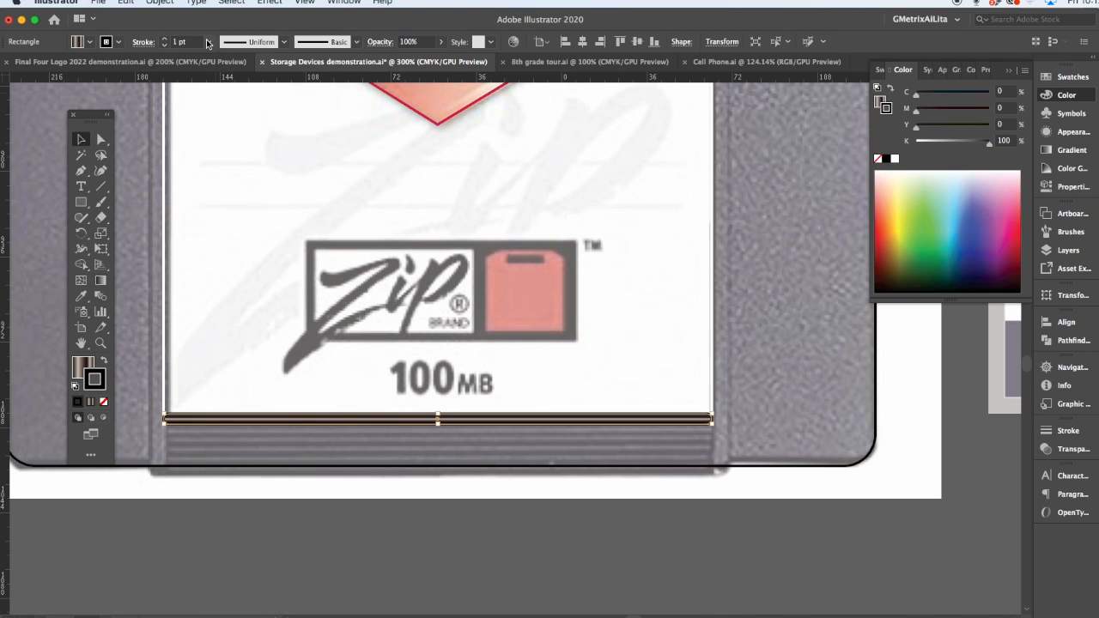
{"action": "left_click", "coordinate": [184, 315]}
Duplicate the bar downward at even spacing to build the ribbed strip at the disk's bottom edge, and group the bars.
{"action": "left_click", "coordinate": [222, 431]}
{"action": "key", "text": "super+d"}
{"action": "key", "text": "super+d"}
{"action": "key", "text": "super+d"}
{"action": "key", "text": "super+d"}
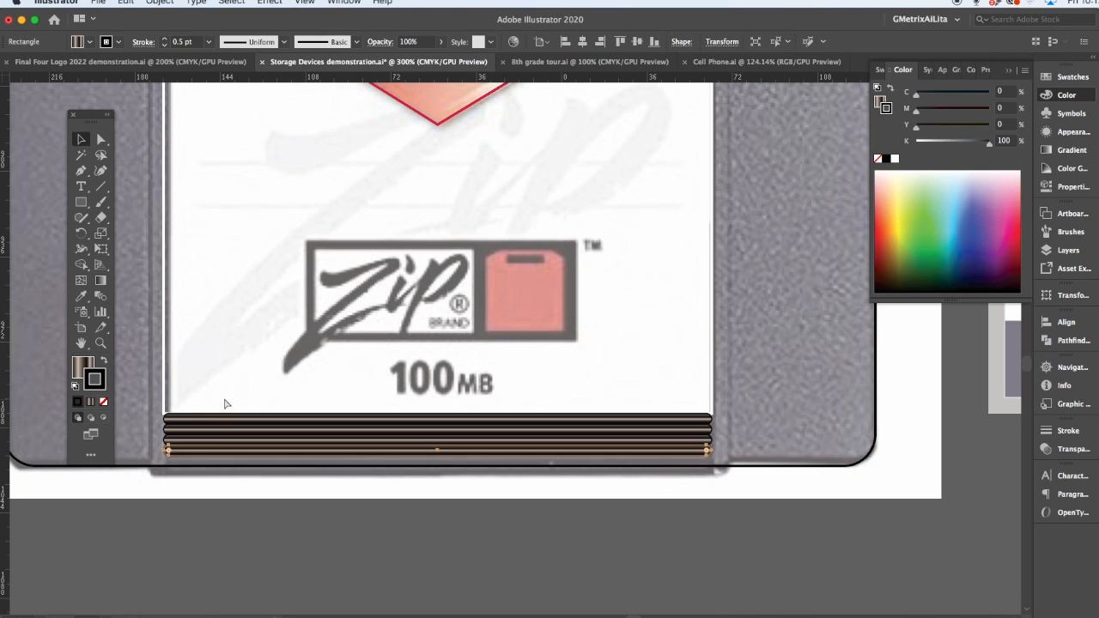
{"action": "left_click", "coordinate": [182, 462], "text": "shift"}
{"action": "left_click", "coordinate": [178, 447], "text": "shift"}
{"action": "right_click", "coordinate": [184, 410]}
{"action": "left_click", "coordinate": [222, 490]}
{"action": "left_click", "coordinate": [157, 357]}
Draw an unfilled rectangle around the Zip logo and give it a 2 pt black stroke.
{"action": "key", "text": "m"}
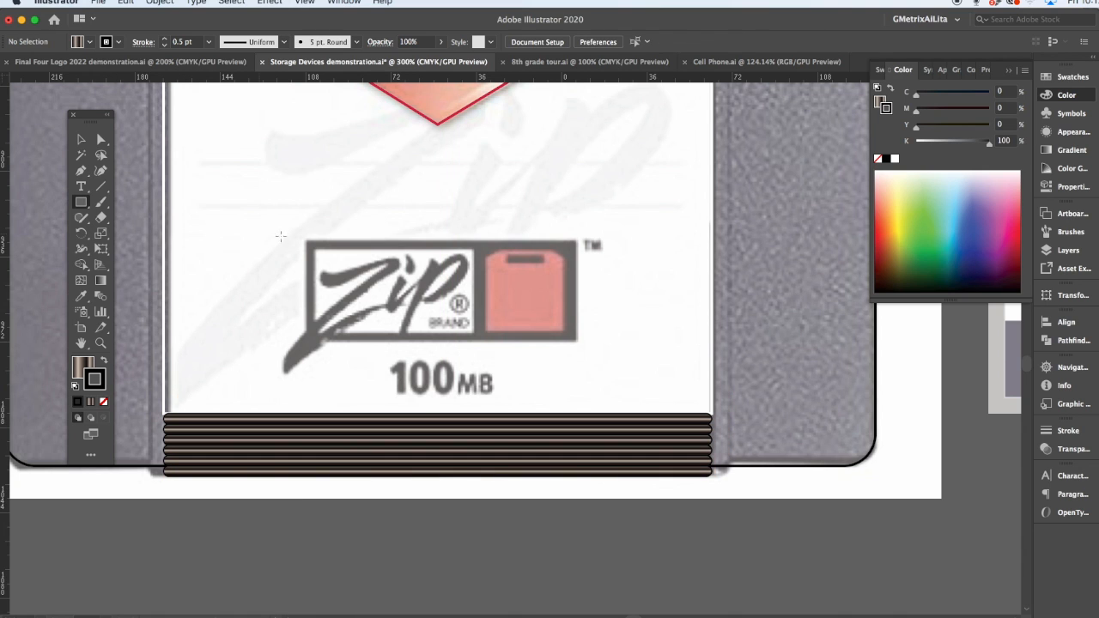
{"action": "left_click_drag", "start_coordinate": [310, 245], "coordinate": [574, 336]}
{"action": "left_click", "coordinate": [75, 386]}
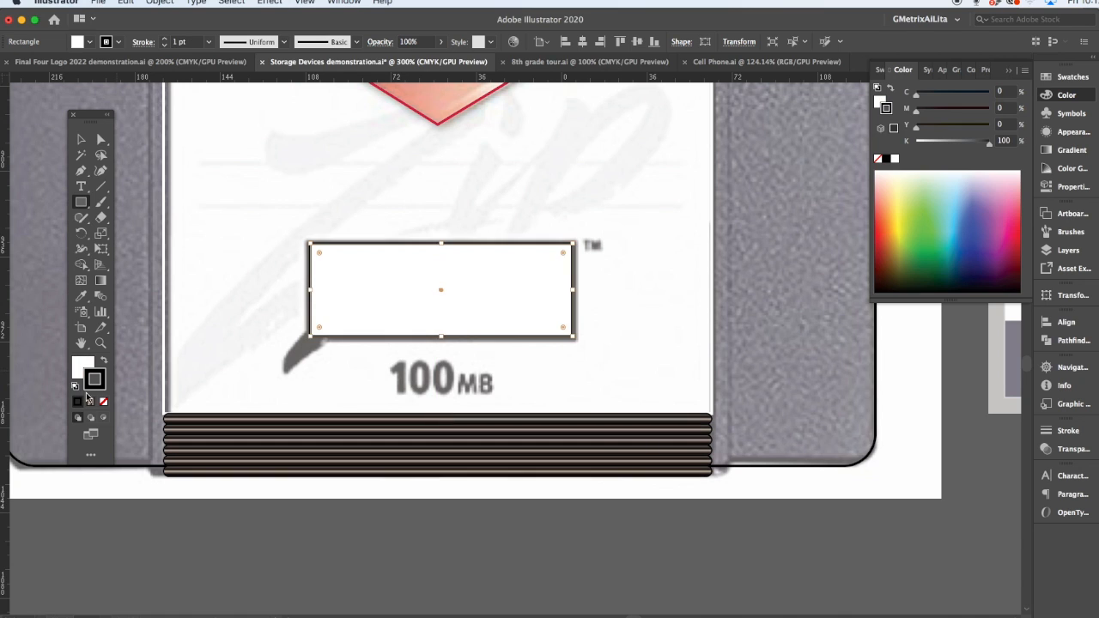
{"action": "left_click", "coordinate": [102, 403]}
{"action": "key", "text": "Up"}
{"action": "key", "text": "Up"}
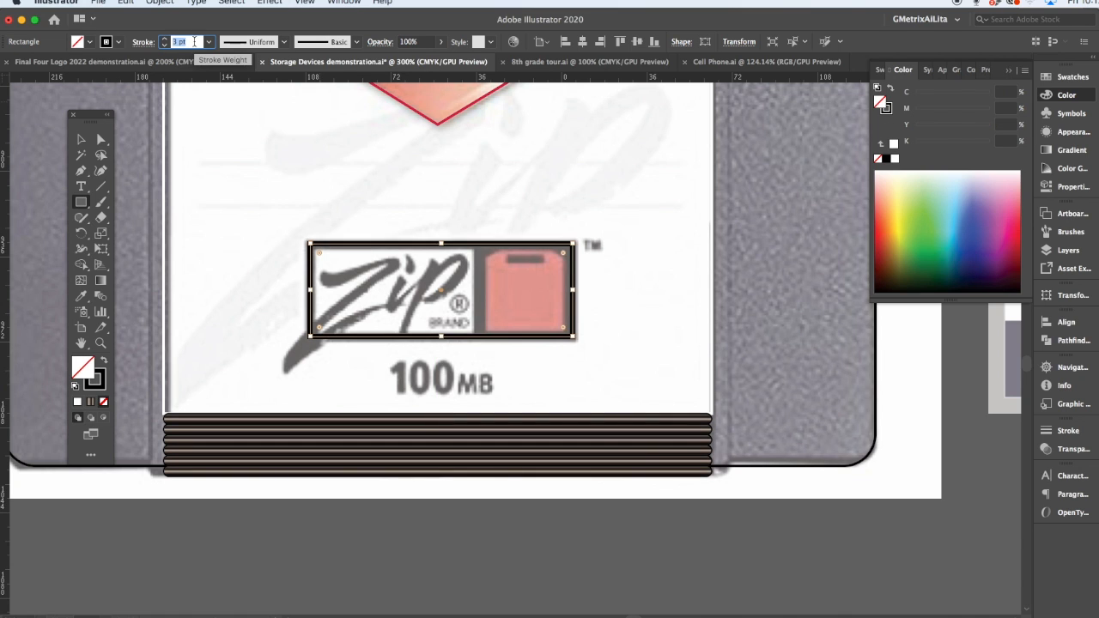
{"action": "key", "text": "Down"}
Copy the logo frame in place and narrow the copy to enclose only the red disk icon.
{"action": "left_click", "coordinate": [80, 139]}
{"action": "left_click", "coordinate": [302, 236]}
{"action": "left_click", "coordinate": [348, 244]}
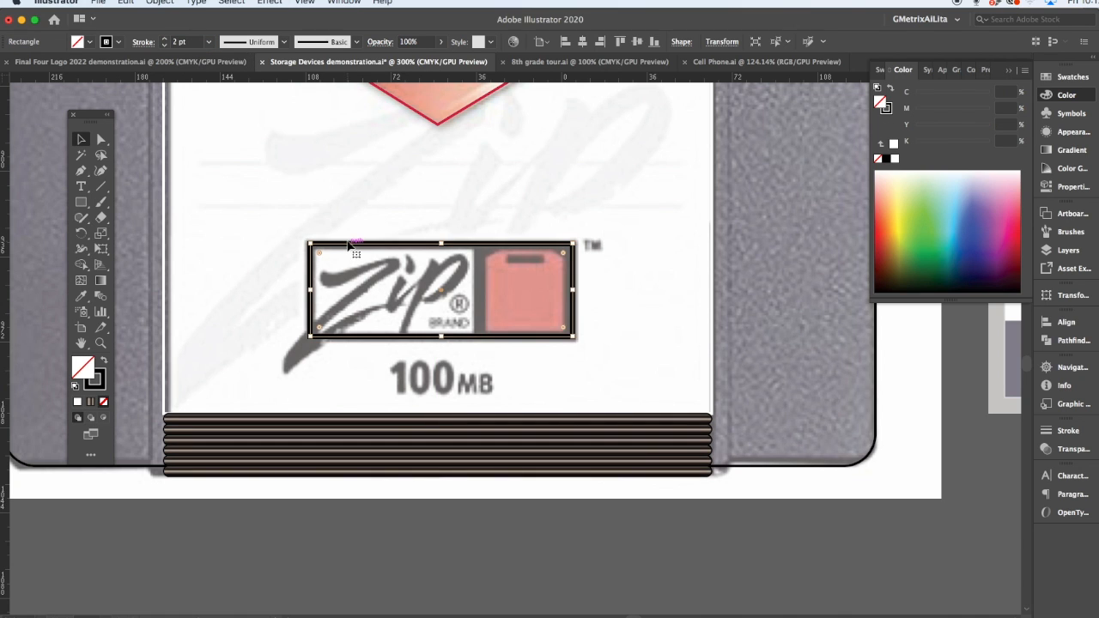
{"action": "left_click_drag", "start_coordinate": [310, 289], "coordinate": [481, 290]}
{"action": "scroll", "coordinate": [527, 289], "scroll_direction": "up", "scroll_amount": 3}
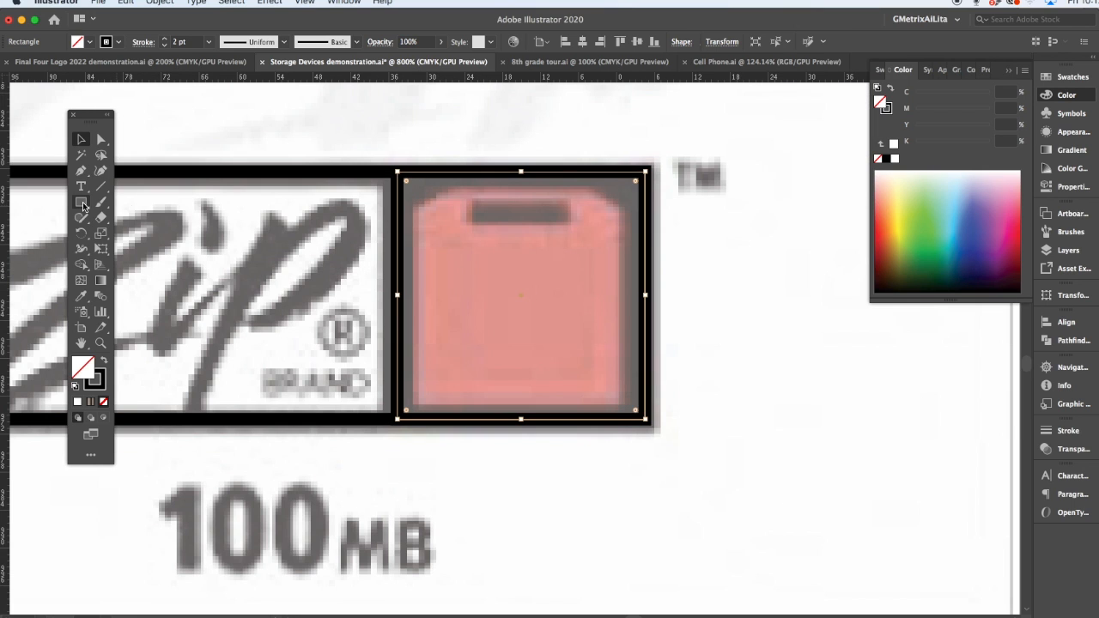
Draw a rectangle with a 0.5 pt stroke over the red disk icon and angle its top corners using added anchor points.
{"action": "left_click", "coordinate": [412, 138], "text": "super"}
{"action": "left_click_drag", "start_coordinate": [621, 401], "coordinate": [621, 401]}
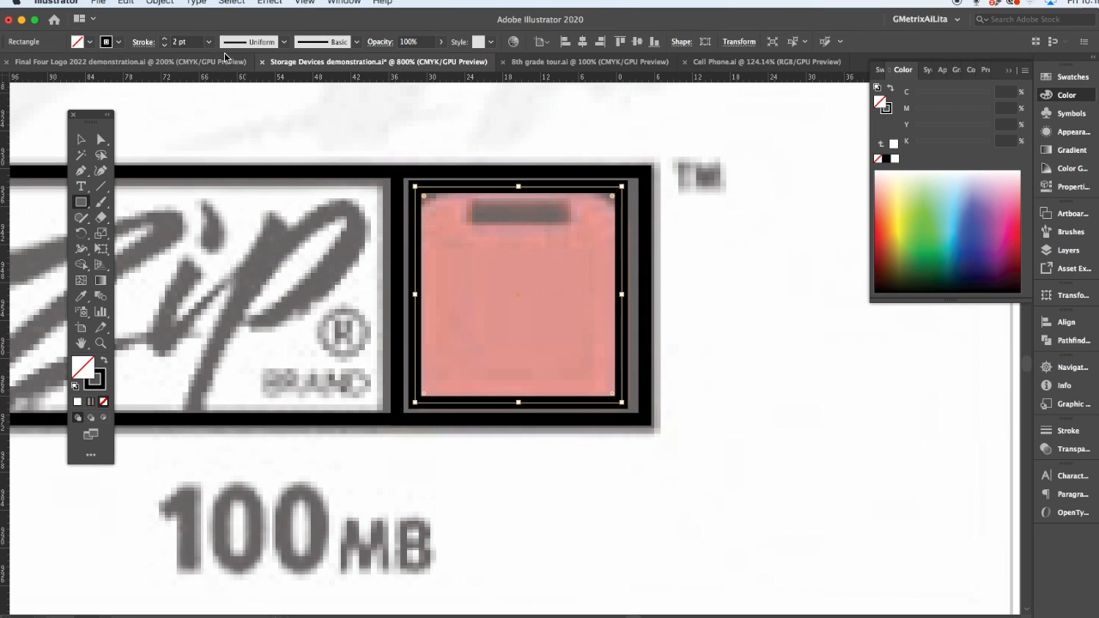
{"action": "left_click_drag", "start_coordinate": [81, 171], "coordinate": [137, 187]}
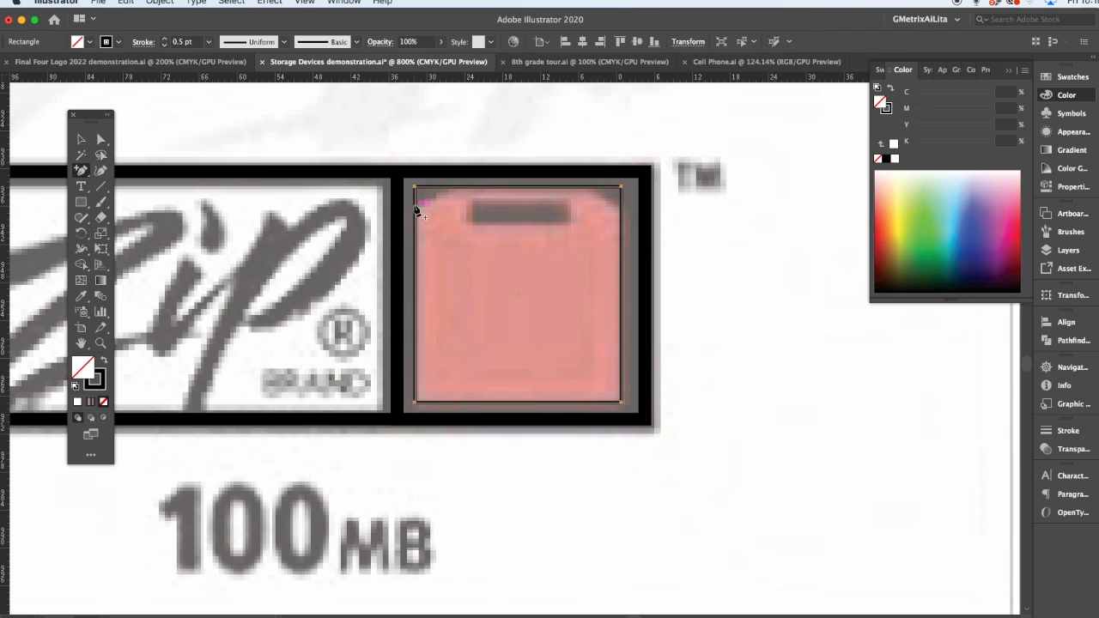
{"action": "left_click", "coordinate": [414, 205]}
{"action": "key", "text": "a"}
{"action": "left_click_drag", "start_coordinate": [415, 186], "coordinate": [446, 186]}
{"action": "left_click_drag", "start_coordinate": [621, 186], "coordinate": [617, 187]}
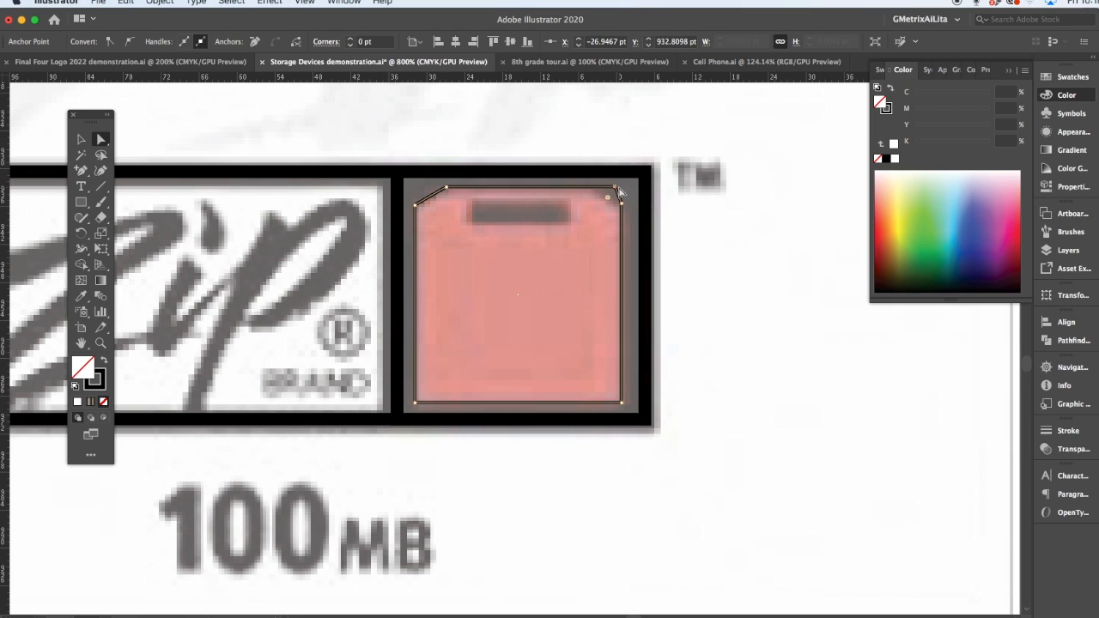
Draw a small slot rectangle near the icon's upper edge and subtract it from the icon shape.
{"action": "left_click", "coordinate": [76, 203]}
{"action": "left_click_drag", "start_coordinate": [468, 203], "coordinate": [568, 226]}
{"action": "left_click", "coordinate": [420, 229]}
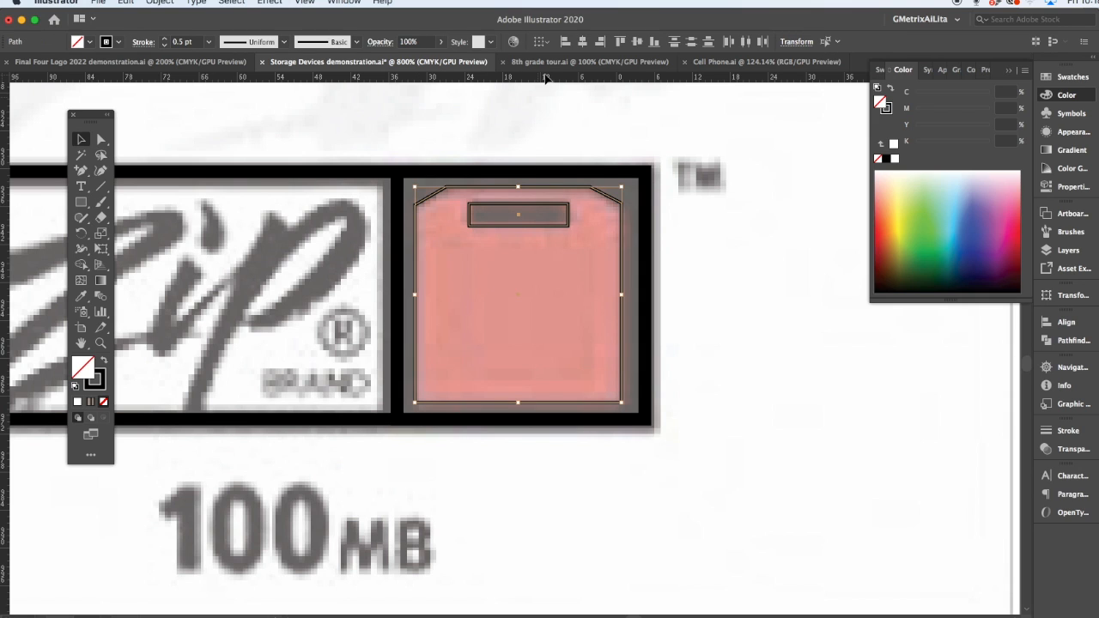
{"action": "left_click", "coordinate": [1071, 340]}
{"action": "left_click", "coordinate": [911, 350]}
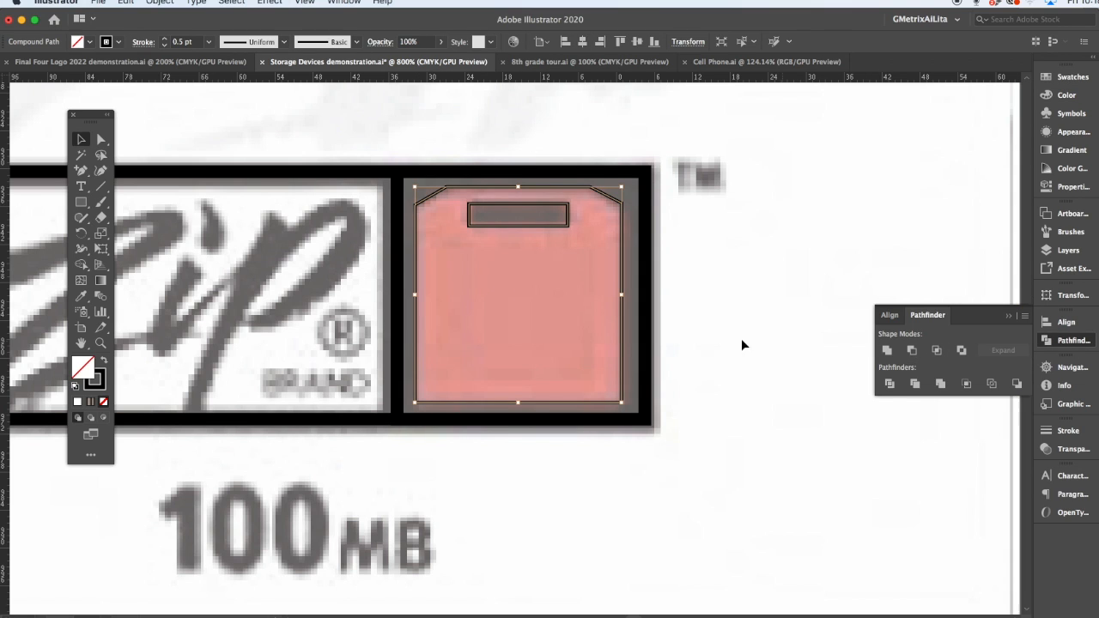
Fill the disk icon with the red sampled from the artwork and the frame around it with black.
{"action": "key", "text": "i"}
{"action": "left_click", "coordinate": [515, 292]}
{"action": "left_click", "coordinate": [399, 205]}
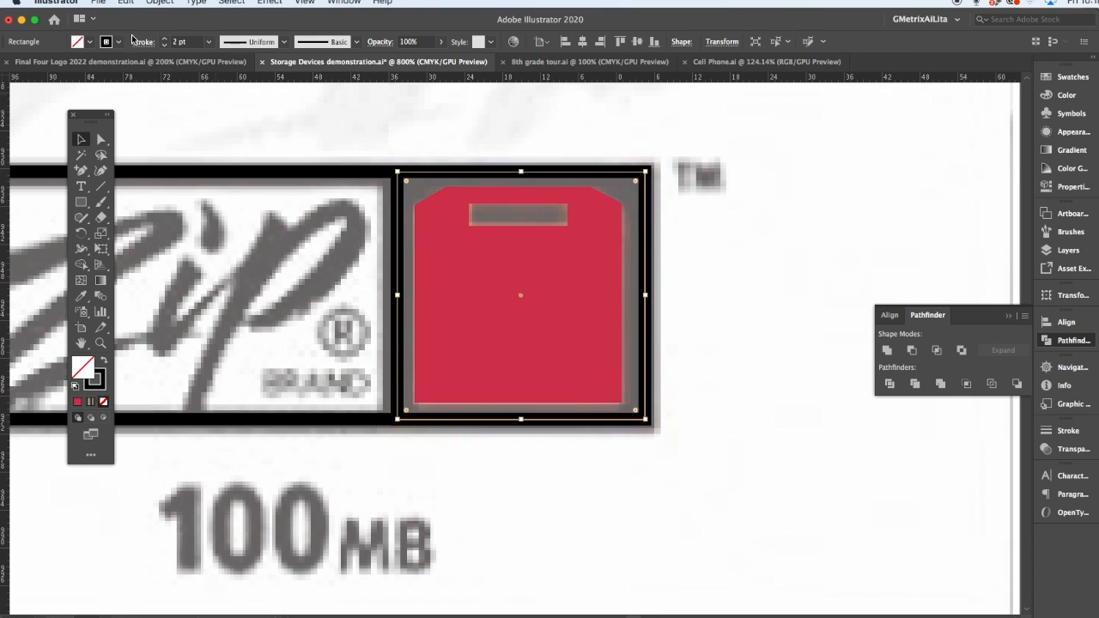
{"action": "left_click", "coordinate": [89, 42]}
{"action": "left_click", "coordinate": [67, 69]}
Add a ® text symbol beside the Zip lettering in the logo.
{"action": "left_click_drag", "start_coordinate": [273, 211], "coordinate": [558, 204]}
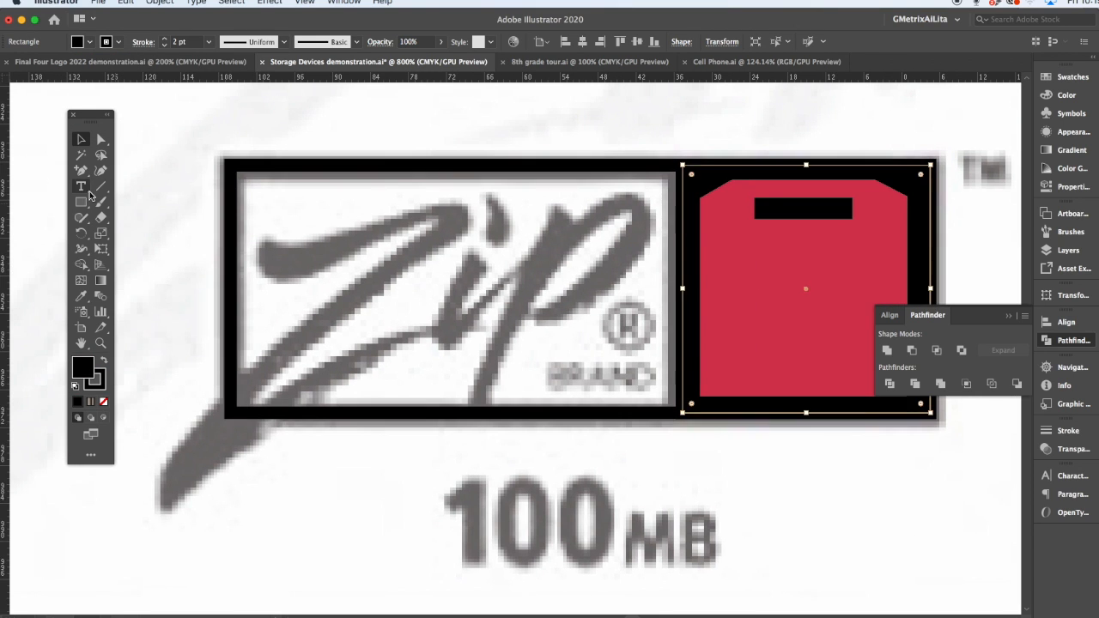
{"action": "left_click", "coordinate": [81, 186]}
{"action": "left_click", "coordinate": [604, 341]}
{"action": "type", "text": "®"}
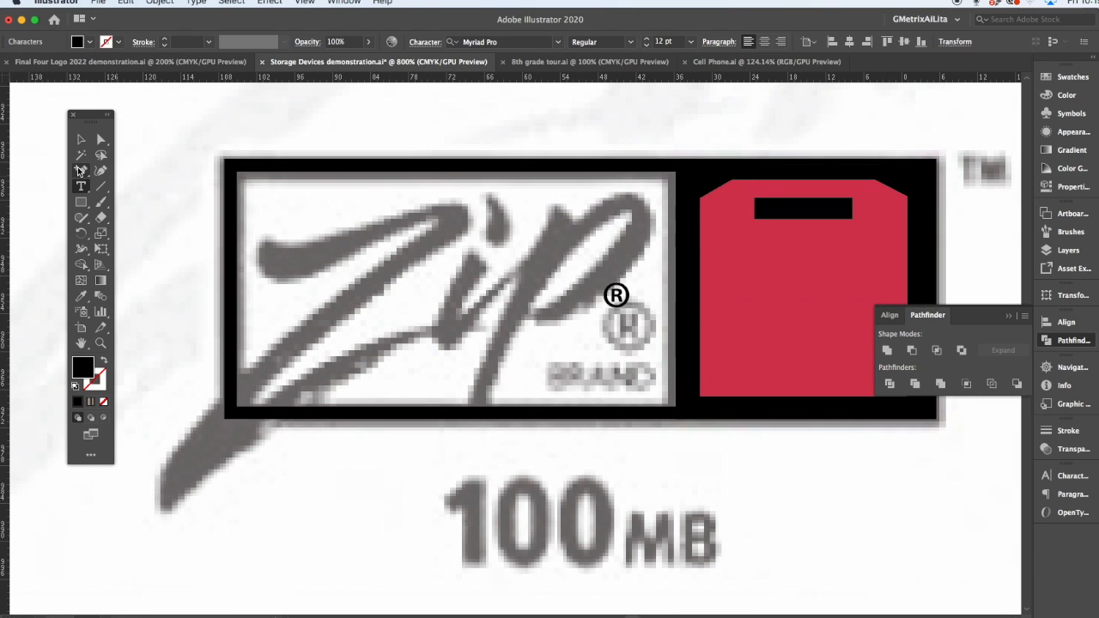
Set the ® symbol in Helvetica, scale it to about 9 pt, and place a copy over the photo's BRAND lettering.
{"action": "key", "text": "Escape"}
{"action": "type", "text": "he"}
{"action": "left_click", "coordinate": [510, 170]}
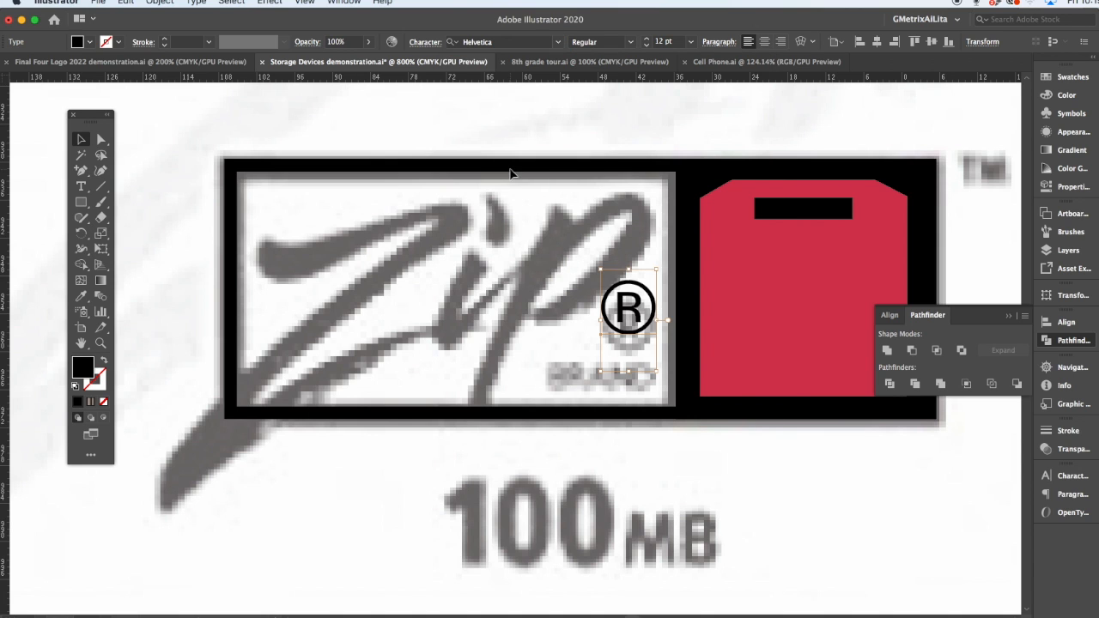
{"action": "left_click_drag", "start_coordinate": [657, 271], "coordinate": [549, 367]}
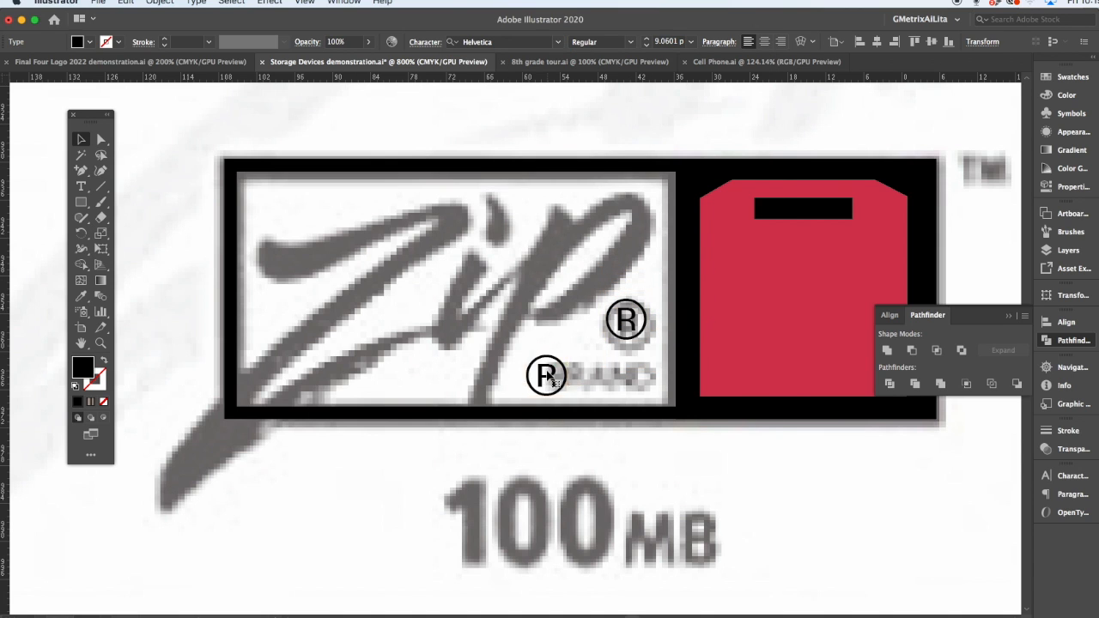
Change the copied symbol to BRAND in Helvetica Bold at about 5.7 pt, and copy it over the capacity lettering below the logo.
{"action": "double_click", "coordinate": [549, 366]}
{"action": "type", "text": "BRAND"}
{"action": "left_click", "coordinate": [81, 139]}
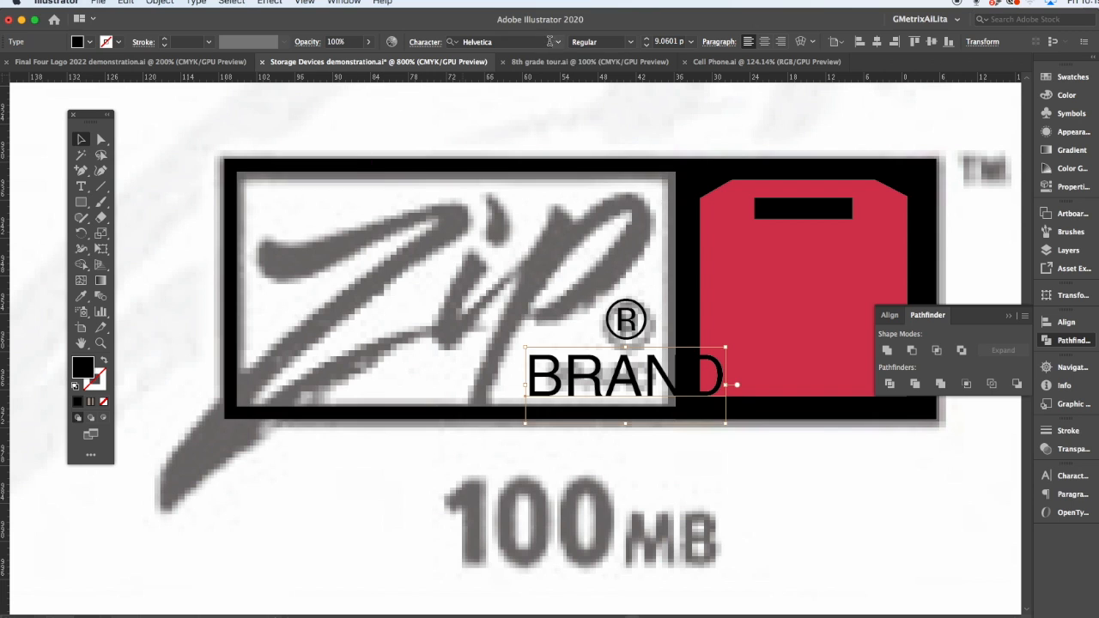
{"action": "left_click", "coordinate": [630, 46]}
{"action": "left_click", "coordinate": [601, 111]}
{"action": "left_click_drag", "start_coordinate": [731, 347], "coordinate": [613, 533]}
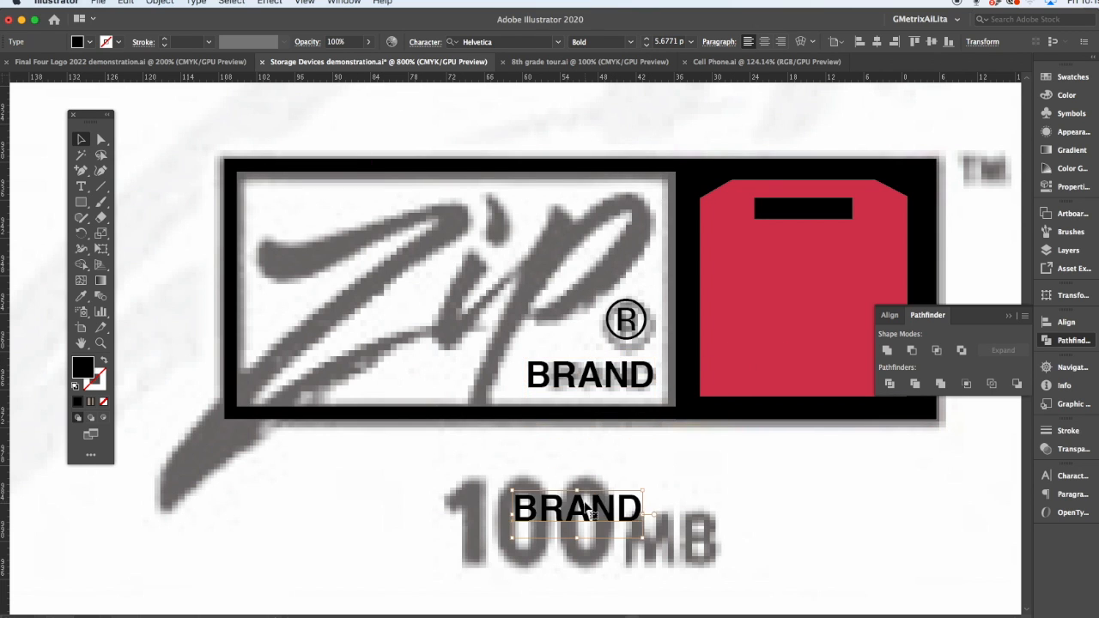
Change the lower text copy to 100MB and scale it to about 16.7 pt over the photo's lettering.
{"action": "double_click", "coordinate": [584, 507]}
{"action": "type", "text": "100MB"}
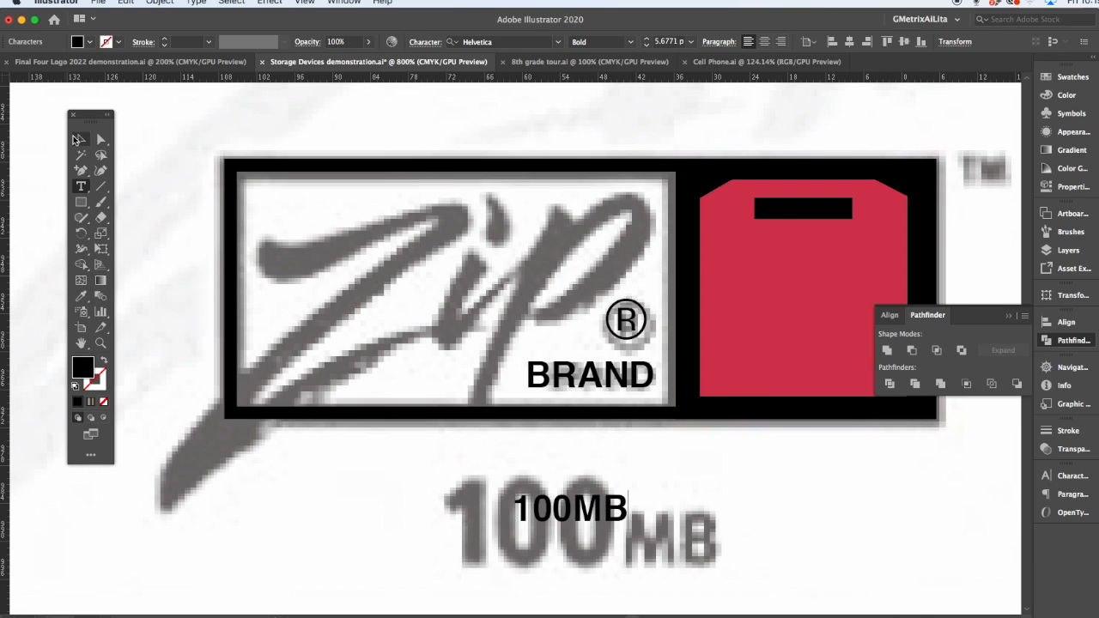
{"action": "left_click", "coordinate": [81, 139]}
{"action": "left_click_drag", "start_coordinate": [551, 509], "coordinate": [495, 499]}
{"action": "left_click_drag", "start_coordinate": [574, 531], "coordinate": [794, 571]}
{"action": "left_click_drag", "start_coordinate": [703, 495], "coordinate": [687, 485]}
Reduce the font size of the MB characters to match the photo's smaller lettering.
{"action": "double_click", "coordinate": [622, 481]}
{"action": "left_click_drag", "start_coordinate": [617, 481], "coordinate": [777, 481]}
{"action": "left_click", "coordinate": [426, 44]}
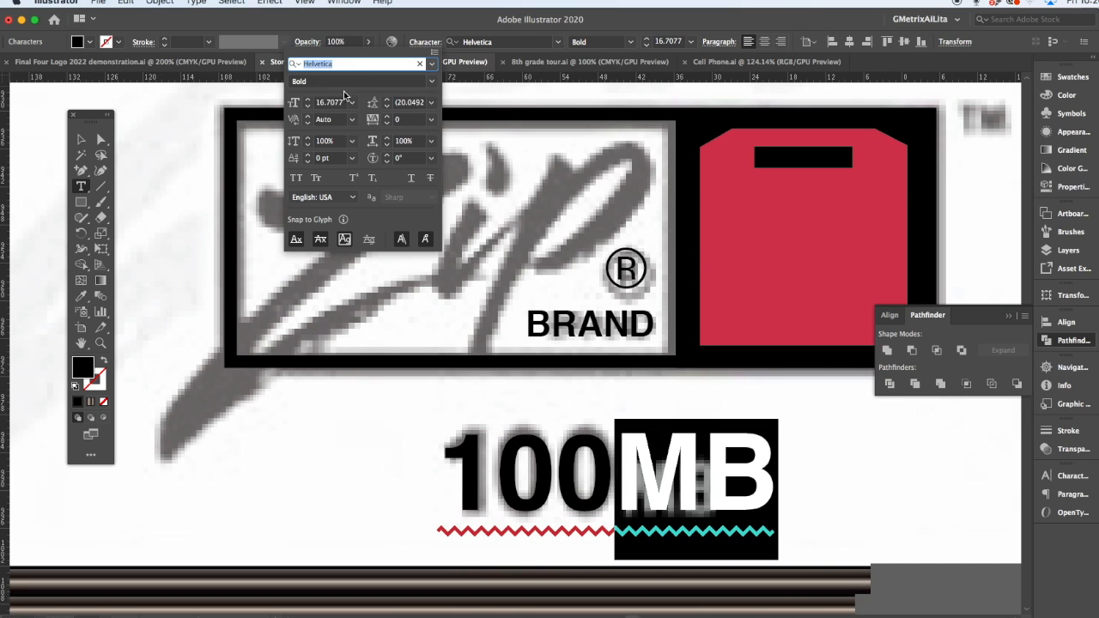
{"action": "left_click", "coordinate": [338, 102]}
{"action": "scroll", "coordinate": [338, 102], "scroll_direction": "down", "scroll_amount": 7}
{"action": "scroll", "coordinate": [338, 102], "scroll_direction": "up", "scroll_amount": 1}
Set the characters 100 in the Impact font.
{"action": "double_click", "coordinate": [487, 467]}
{"action": "left_click_drag", "start_coordinate": [486, 467], "coordinate": [597, 400]}
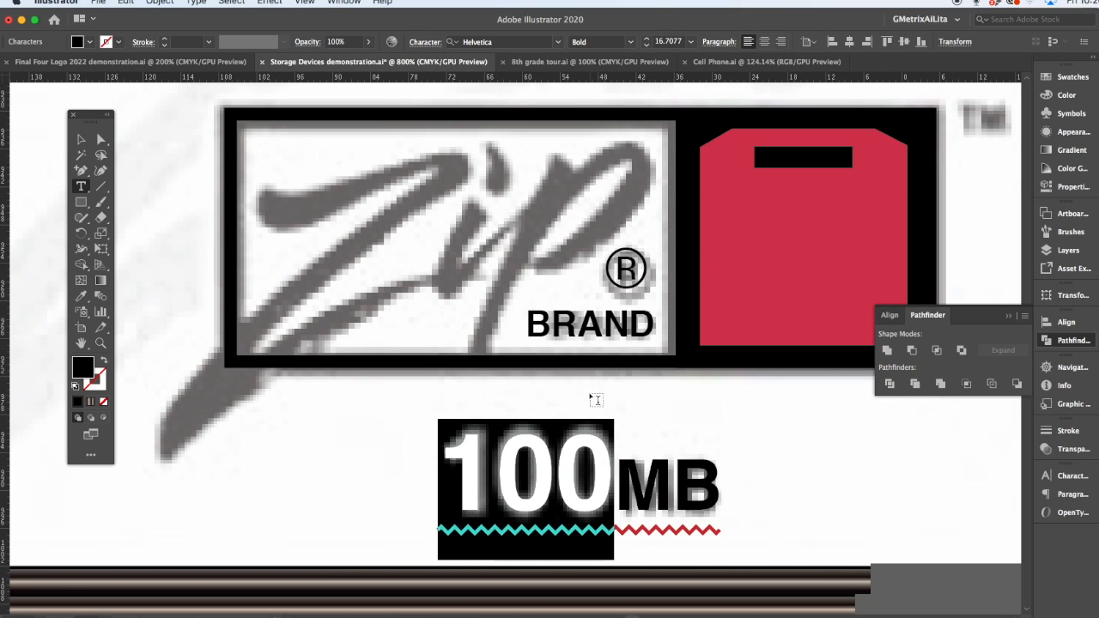
{"action": "left_click", "coordinate": [494, 43]}
{"action": "type", "text": "imp"}
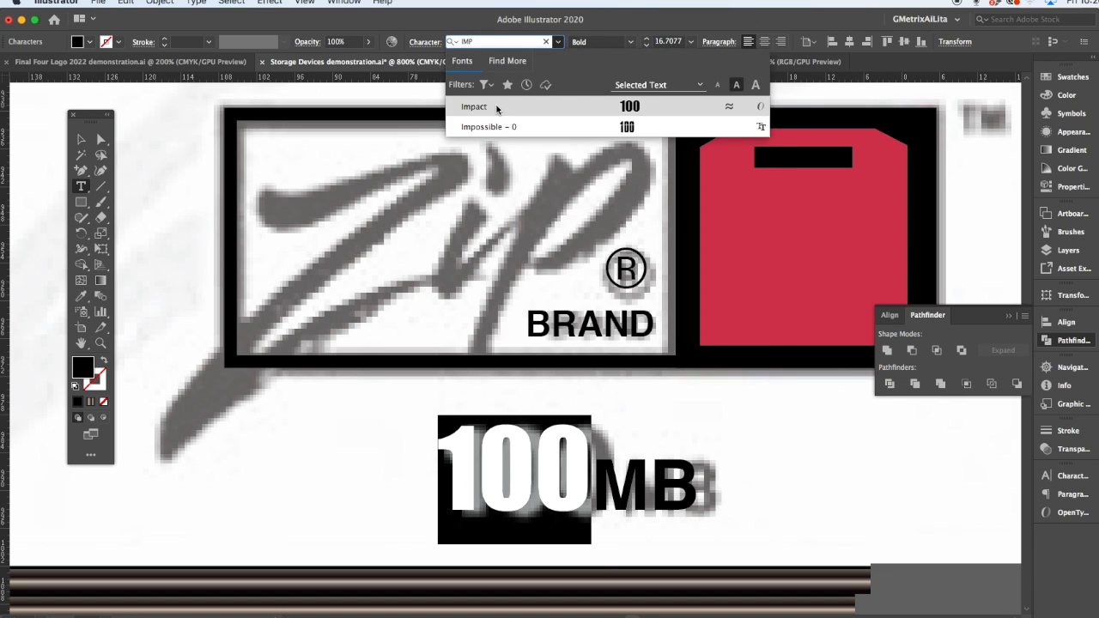
{"action": "left_click", "coordinate": [498, 107]}
{"action": "left_click", "coordinate": [83, 144]}
{"action": "left_click_drag", "start_coordinate": [481, 454], "coordinate": [443, 363]}
{"action": "key", "text": "super+z"}
Enlarge the characters 100 by two font-size increments and reposition the 100MB text over the photo's lettering.
{"action": "double_click", "coordinate": [595, 475]}
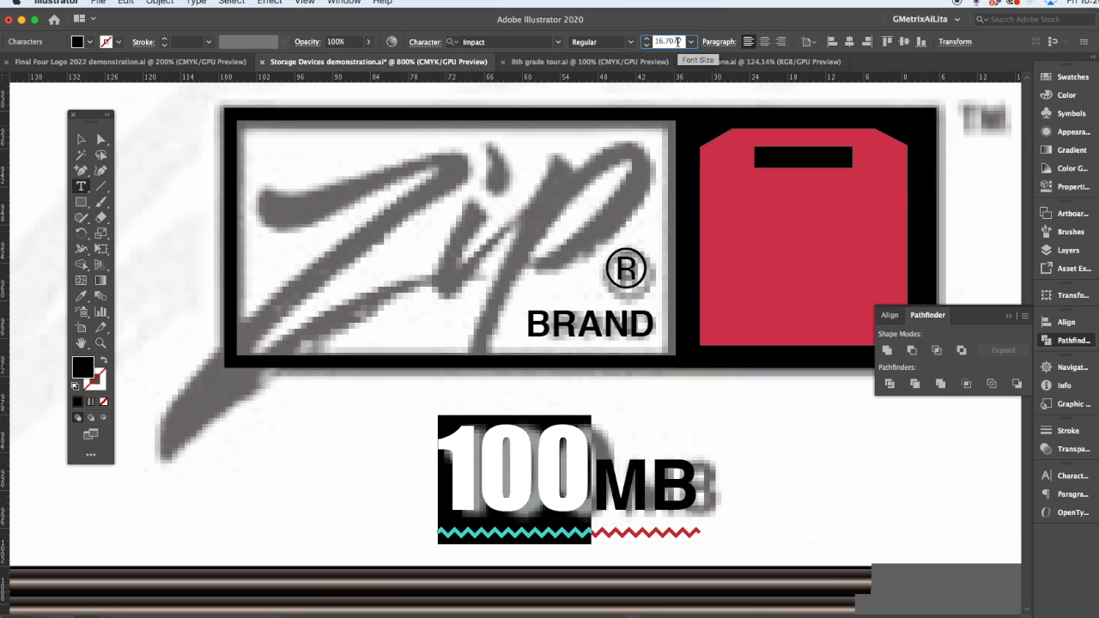
{"action": "key", "text": "Up"}
{"action": "key", "text": "Up"}
{"action": "left_click", "coordinate": [82, 140]}
{"action": "left_click_drag", "start_coordinate": [508, 441], "coordinate": [516, 453]}
Set the ® symbol beside the Zip lettering to Helvetica Bold.
{"action": "left_click", "coordinate": [625, 273]}
{"action": "left_click", "coordinate": [630, 41]}
{"action": "left_click", "coordinate": [592, 101]}
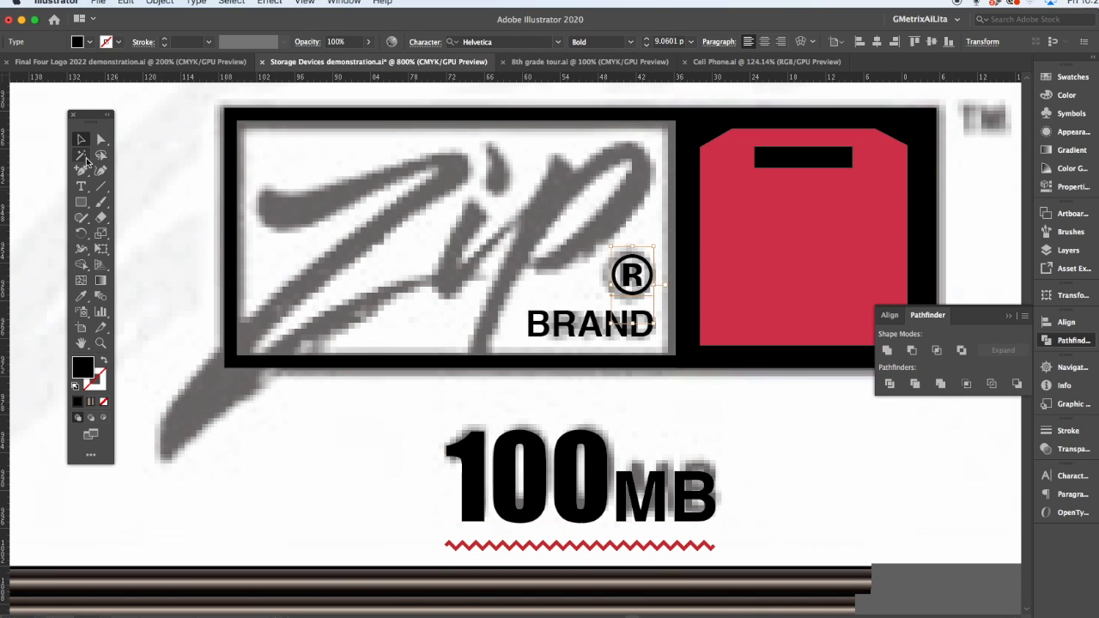
Trace the upper edge and inner diagonal of the logo's Z with the Pen tool, using a black stroke without fill.
{"action": "left_click", "coordinate": [84, 172]}
{"action": "left_click", "coordinate": [268, 187]}
{"action": "left_click_drag", "start_coordinate": [301, 196], "coordinate": [331, 188]}
{"action": "left_click_drag", "start_coordinate": [463, 153], "coordinate": [488, 161]}
{"action": "left_click", "coordinate": [460, 187]}
{"action": "left_click_drag", "start_coordinate": [254, 353], "coordinate": [242, 390]}
{"action": "left_click", "coordinate": [254, 354]}
{"action": "key", "text": "shift+x"}
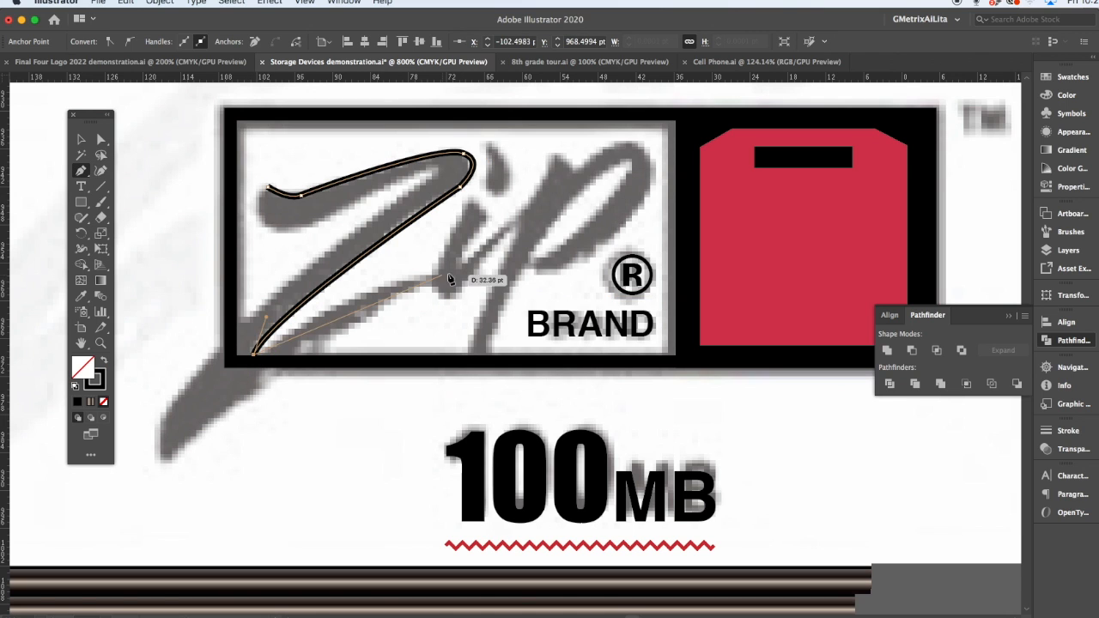
Continue the Z outline around its lower tail, close it at the starting point, and trace the dot of the i.
{"action": "mouse_move", "coordinate": [483, 272]}
{"action": "left_mouse_down"}
{"action": "mouse_move", "coordinate": [219, 404]}
{"action": "mouse_move", "coordinate": [113, 536]}
{"action": "left_mouse_up"}
{"action": "left_click_drag", "start_coordinate": [169, 457], "coordinate": [164, 424]}
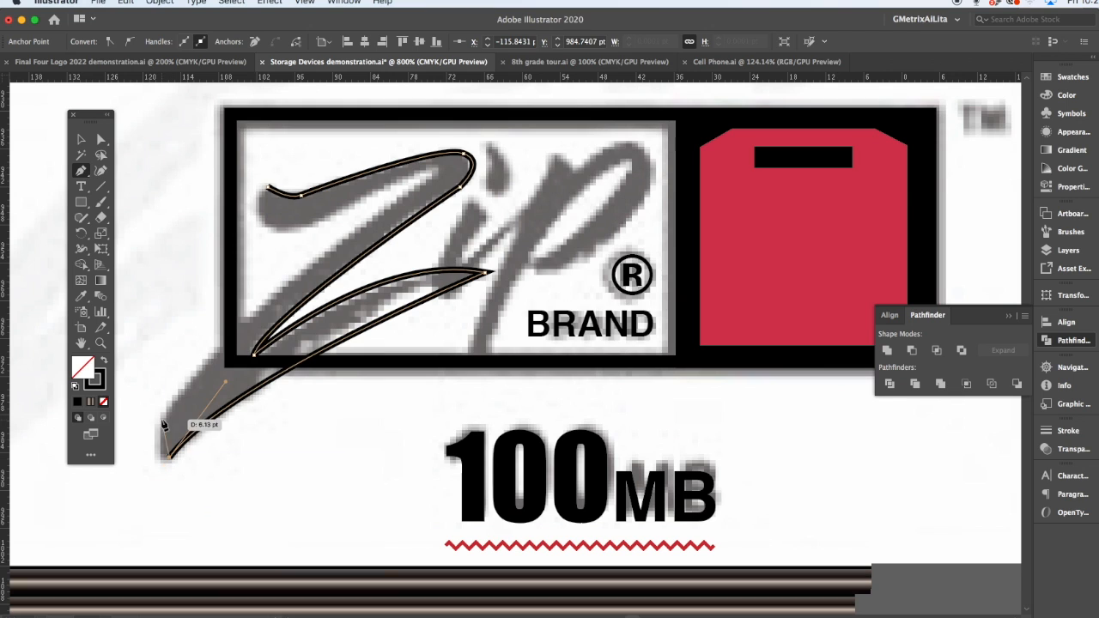
{"action": "left_click_drag", "start_coordinate": [395, 207], "coordinate": [397, 177]}
{"action": "left_click_drag", "start_coordinate": [289, 226], "coordinate": [260, 223]}
{"action": "left_click_drag", "start_coordinate": [267, 187], "coordinate": [282, 160]}
{"action": "left_click_drag", "start_coordinate": [486, 146], "coordinate": [491, 194]}
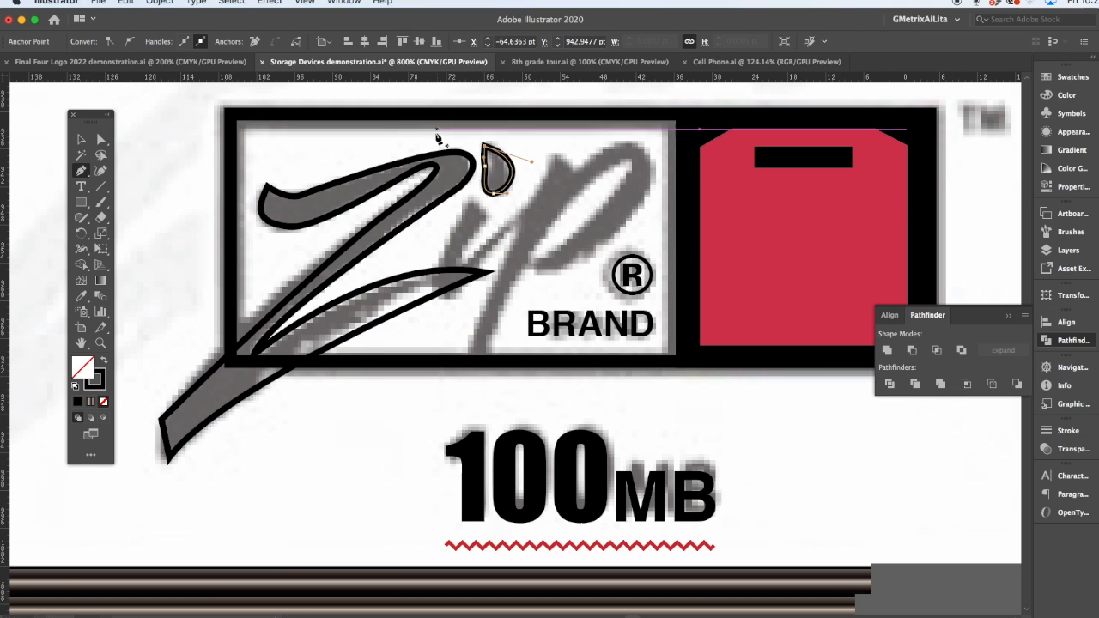
{"action": "left_click", "coordinate": [82, 220]}
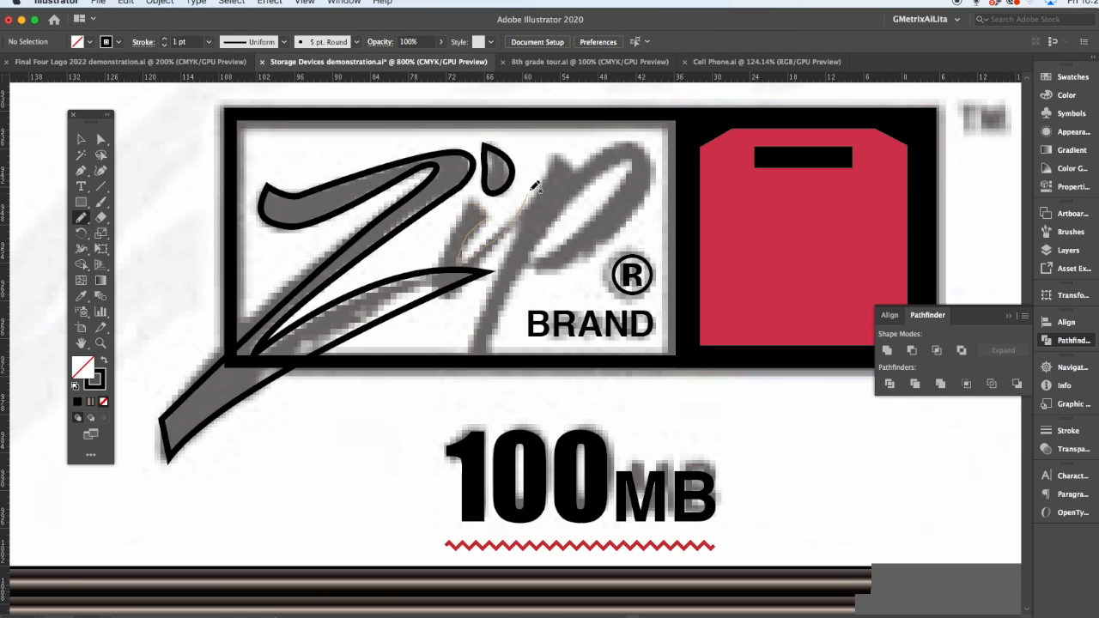
{"action": "mouse_move", "coordinate": [484, 257]}
{"action": "left_mouse_down"}
{"action": "mouse_move", "coordinate": [443, 285]}
{"action": "mouse_move", "coordinate": [468, 267]}
{"action": "left_mouse_up"}
{"action": "key", "text": "super+z"}
Trace the body of the letter i in the Zip logo as a closed Pen tool path.
{"action": "key", "text": "p"}
{"action": "left_click", "coordinate": [465, 202]}
{"action": "left_click", "coordinate": [486, 220]}
{"action": "left_click_drag", "start_coordinate": [544, 177], "coordinate": [533, 216]}
{"action": "left_click_drag", "start_coordinate": [428, 294], "coordinate": [426, 293]}
{"action": "left_click", "coordinate": [465, 202]}
Trace the letter p in the Zip logo as a closed Pen tool path around its stem and bowl.
{"action": "left_click", "coordinate": [548, 154]}
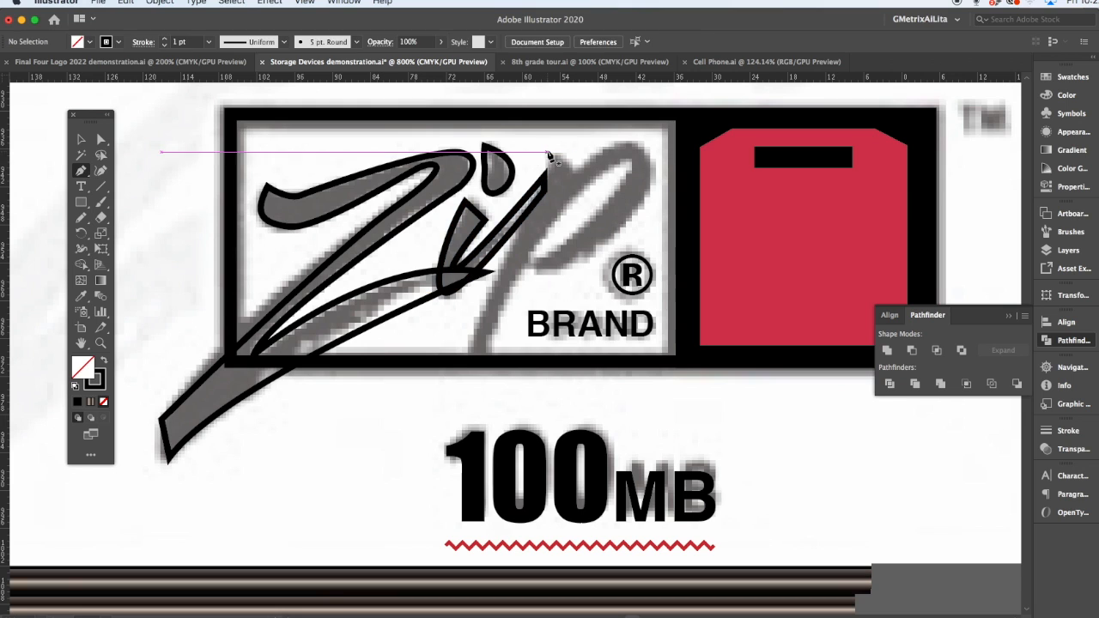
{"action": "left_click_drag", "start_coordinate": [471, 362], "coordinate": [493, 373]}
{"action": "left_click", "coordinate": [492, 331]}
{"action": "left_click_drag", "start_coordinate": [629, 155], "coordinate": [654, 153]}
{"action": "left_click", "coordinate": [542, 259]}
{"action": "left_click_drag", "start_coordinate": [549, 268], "coordinate": [568, 264]}
{"action": "left_click_drag", "start_coordinate": [647, 169], "coordinate": [647, 128]}
{"action": "left_click_drag", "start_coordinate": [574, 169], "coordinate": [540, 202]}
{"action": "left_click", "coordinate": [574, 169]}
Swap the traced Zip letters to a solid black fill without stroke and group them.
{"action": "key", "text": "v"}
{"action": "left_click_drag", "start_coordinate": [419, 168], "coordinate": [542, 227]}
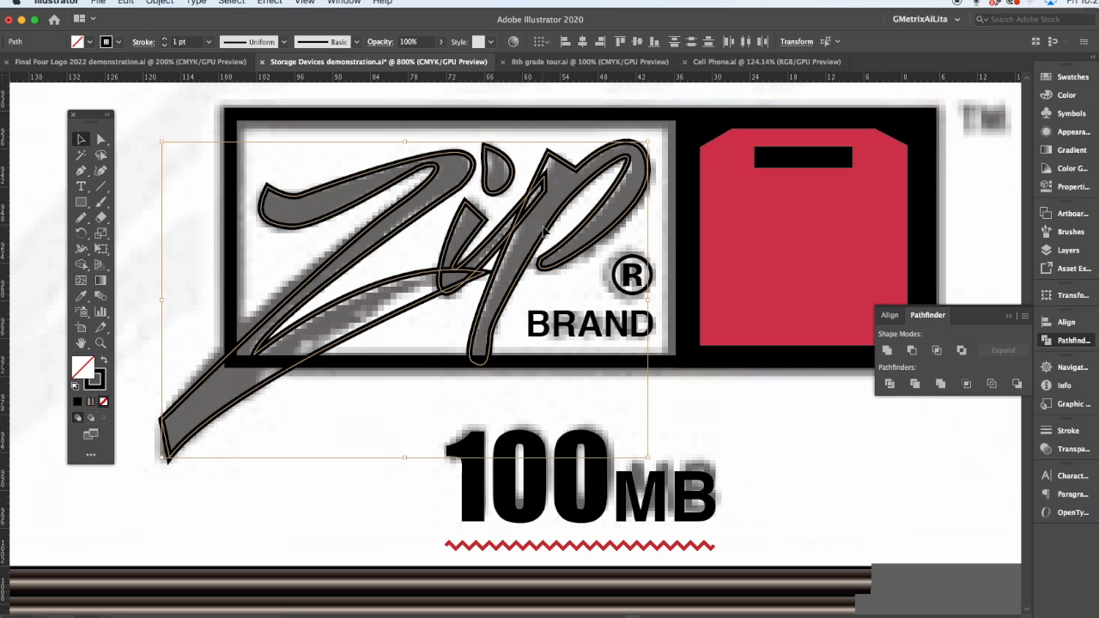
{"action": "key", "text": "shift+x"}
{"action": "key", "text": "super+g"}
{"action": "left_click", "coordinate": [220, 166]}
Add the text iomega near the photo's wordmark on the label's red triangular flap.
{"action": "key", "text": "super+minus"}
{"action": "key", "text": "super+minus"}
{"action": "key", "text": "super+minus"}
{"action": "key", "text": "super+minus"}
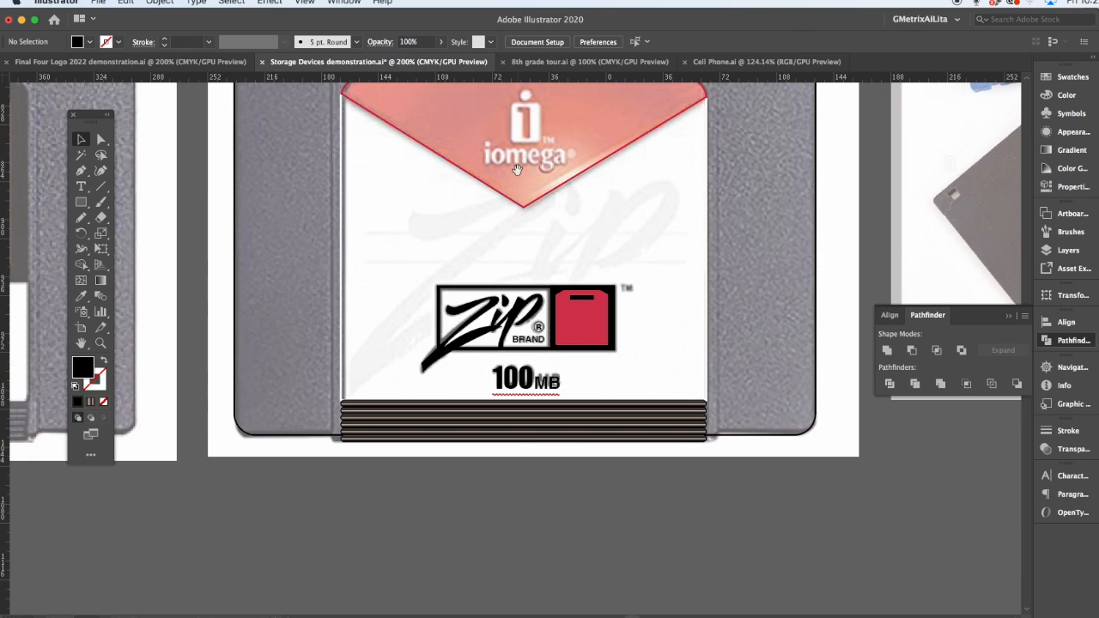
{"action": "left_click_drag", "start_coordinate": [519, 174], "coordinate": [498, 337]}
{"action": "key", "text": "super+equal"}
{"action": "key", "text": "super+equal"}
{"action": "key", "text": "super+equal"}
{"action": "key", "text": "t"}
{"action": "left_click", "coordinate": [412, 401]}
{"action": "type", "text": "iomega"}
{"action": "key", "text": "Escape"}
Scale the iomega text to about 18 pt over the photo's wordmark and fill it white.
{"action": "left_click_drag", "start_coordinate": [419, 388], "coordinate": [352, 375]}
{"action": "left_click_drag", "start_coordinate": [640, 321], "coordinate": [617, 321]}
{"action": "left_click_drag", "start_coordinate": [603, 357], "coordinate": [609, 352]}
{"action": "left_click", "coordinate": [89, 42]}
{"action": "left_click", "coordinate": [52, 68]}
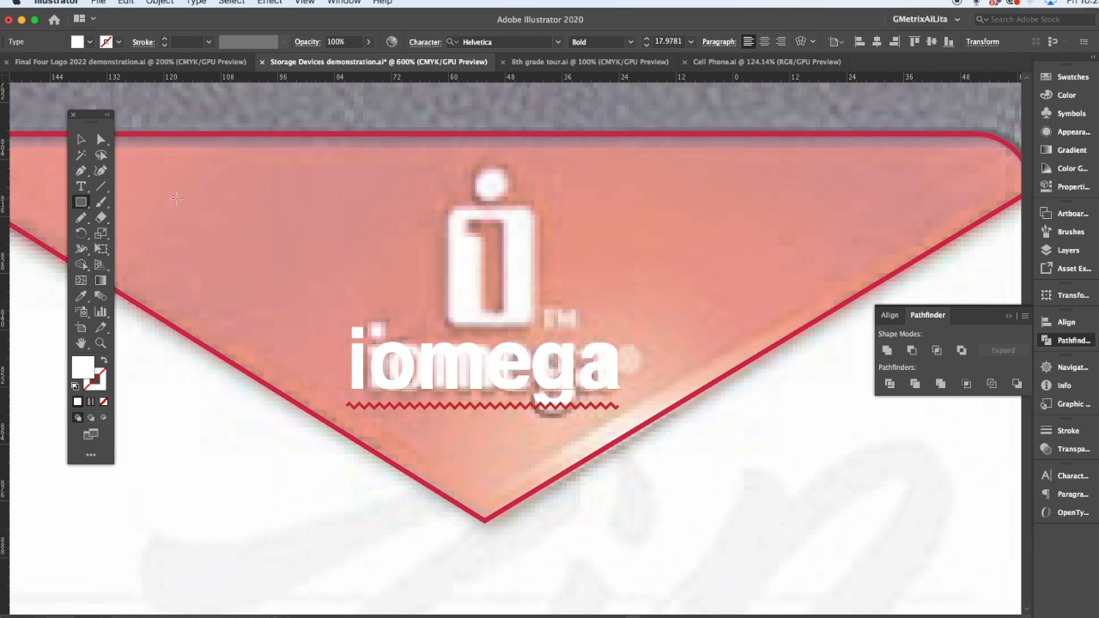
Draw the white i symbol above iomega from an outlined rounded rectangle, a Pen-traced inner cutout shape and a small circular dot.
{"action": "left_click_drag", "start_coordinate": [81, 202], "coordinate": [128, 231]}
{"action": "left_click_drag", "start_coordinate": [450, 208], "coordinate": [538, 328]}
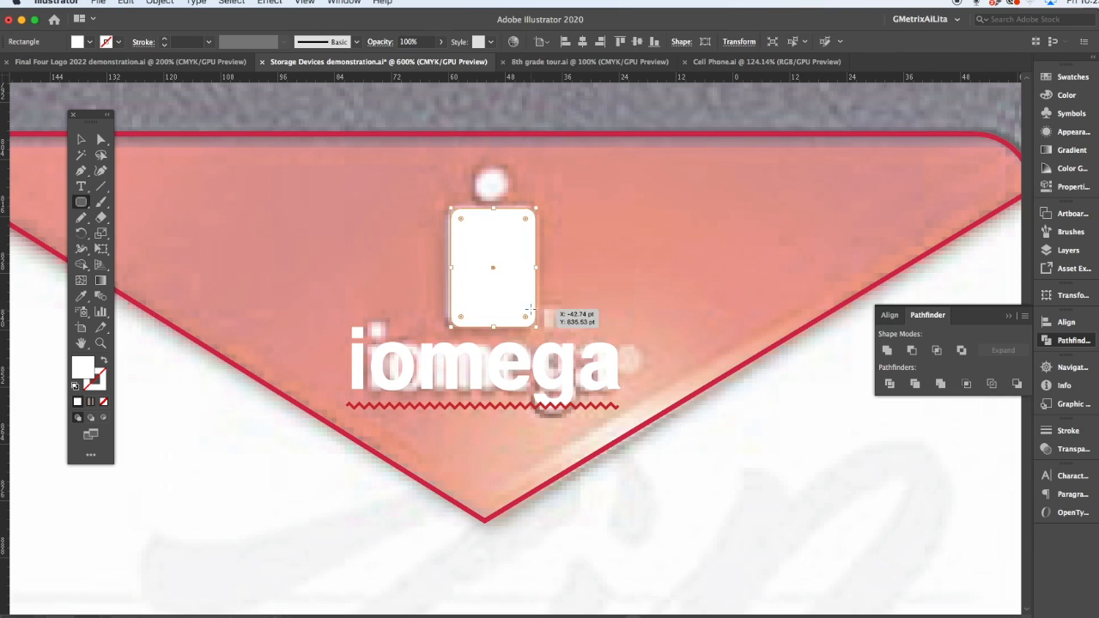
{"action": "key", "text": "shift+x"}
{"action": "key", "text": "p"}
{"action": "left_click", "coordinate": [505, 220]}
{"action": "left_click", "coordinate": [505, 311]}
{"action": "left_click", "coordinate": [482, 311]}
{"action": "left_click_drag", "start_coordinate": [79, 200], "coordinate": [124, 229]}
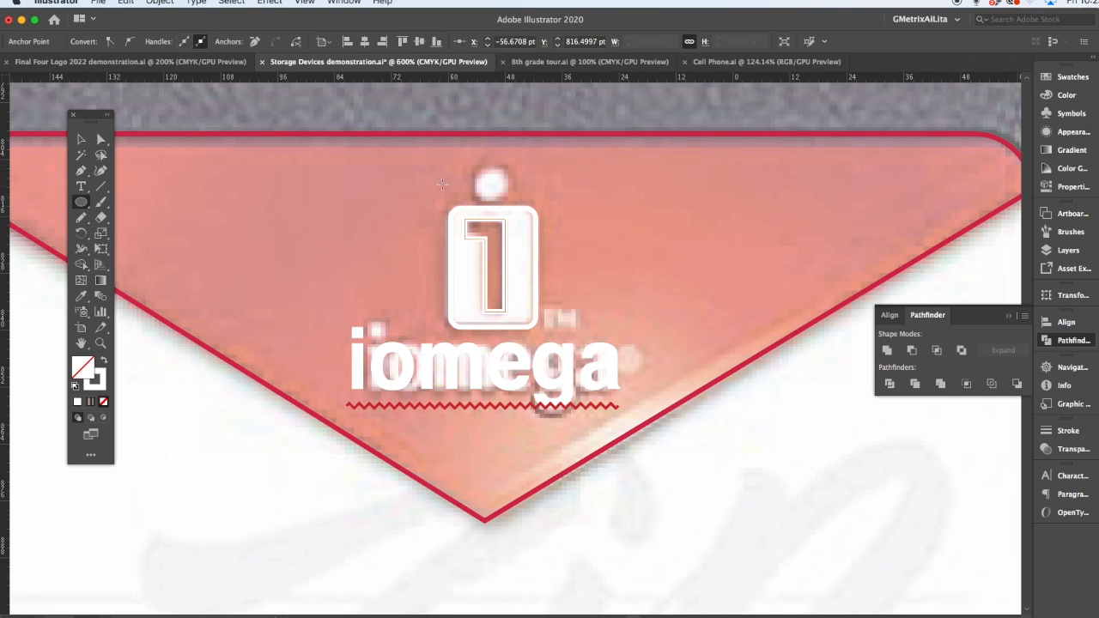
{"action": "left_click_drag", "start_coordinate": [502, 196], "coordinate": [505, 199]}
Subtract the inner shape from the i symbol's rounded rectangle and fill the result white.
{"action": "key", "text": "v"}
{"action": "left_click", "coordinate": [516, 250]}
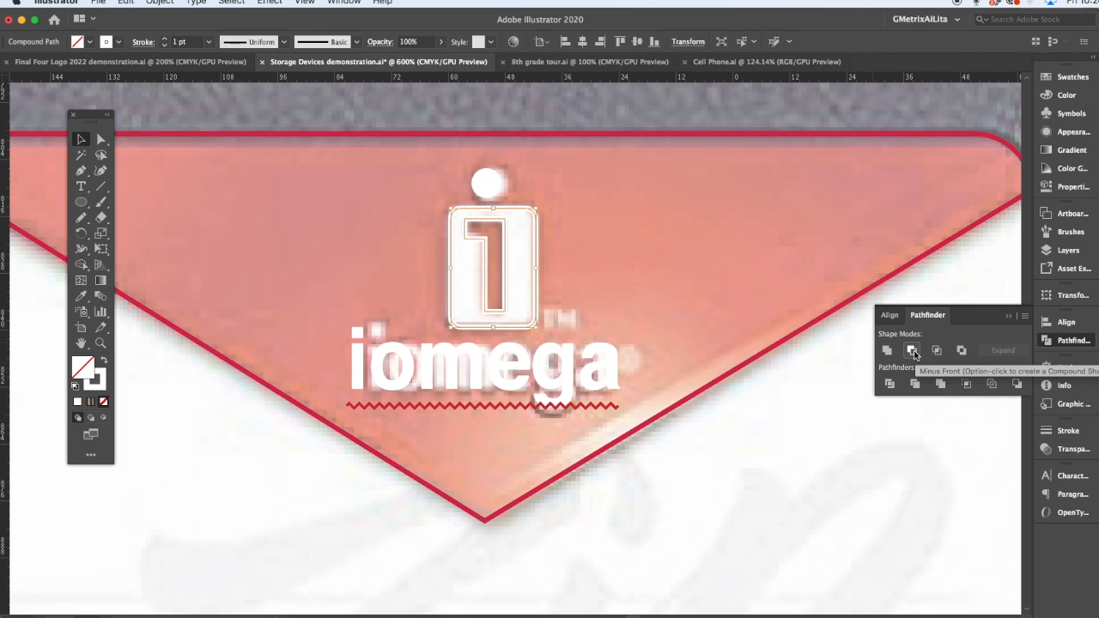
{"action": "left_click", "coordinate": [422, 244]}
{"action": "left_click_drag", "start_coordinate": [421, 238], "coordinate": [456, 244]}
{"action": "key", "text": "shift+x"}
Center the i symbol, its dot and the iomega text horizontally with each other, and group them.
{"action": "left_click", "coordinate": [482, 192], "text": "shift"}
{"action": "left_click", "coordinate": [449, 352], "text": "shift"}
{"action": "left_click", "coordinate": [462, 42]}
{"action": "key", "text": "super+g"}
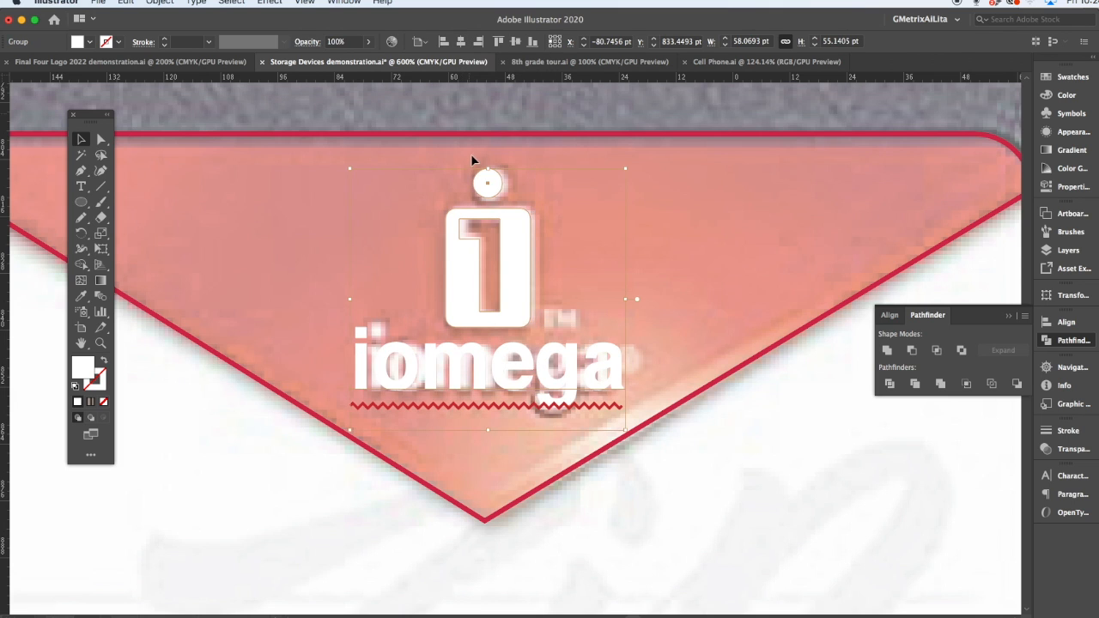
Swap the label's triangular flap from a red stroke to a solid red fill.
{"action": "key", "text": "super+minus"}
{"action": "key", "text": "super+minus"}
{"action": "key", "text": "super+minus"}
{"action": "left_click", "coordinate": [425, 264]}
{"action": "key", "text": "shift+x"}
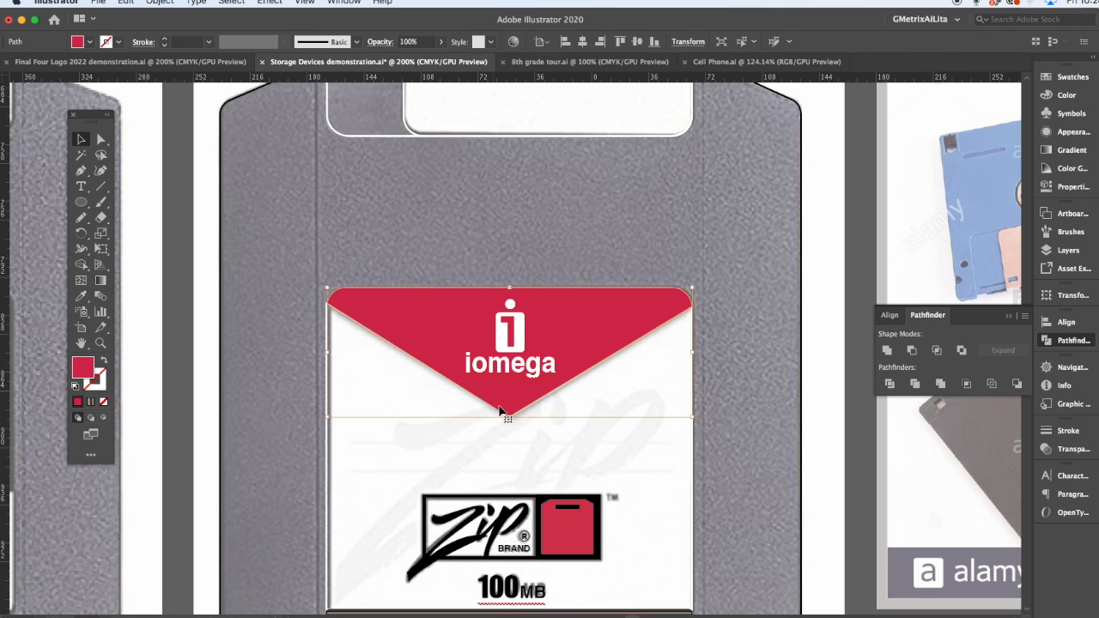
Copy the Zip lettering, enlarged across the label over the photo's watermark, and lower the copy's opacity.
{"action": "left_click_drag", "start_coordinate": [440, 435], "coordinate": [443, 332]}
{"action": "left_click_drag", "start_coordinate": [467, 424], "coordinate": [434, 343]}
{"action": "left_click_drag", "start_coordinate": [499, 395], "coordinate": [642, 302]}
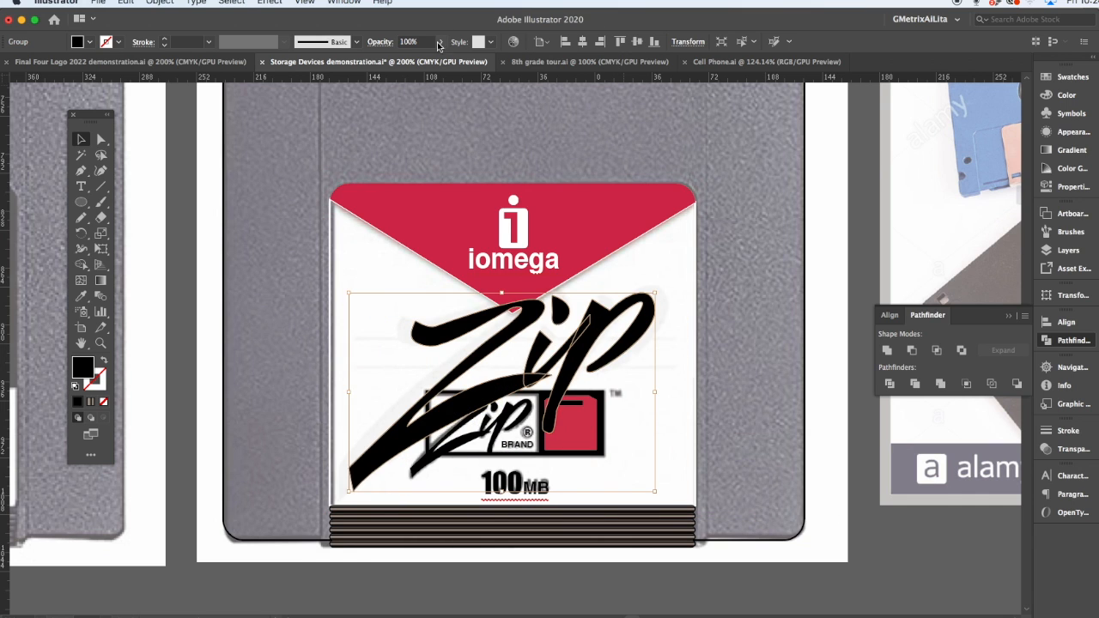
{"action": "left_click_drag", "start_coordinate": [438, 44], "coordinate": [400, 63]}
Draw a horizontal line across the label's watermark with a 2 pt black stroke and 14% opacity.
{"action": "left_click", "coordinate": [101, 185]}
{"action": "left_click_drag", "start_coordinate": [359, 337], "coordinate": [676, 337]}
{"action": "left_click", "coordinate": [183, 42]}
{"action": "key", "text": "Up"}
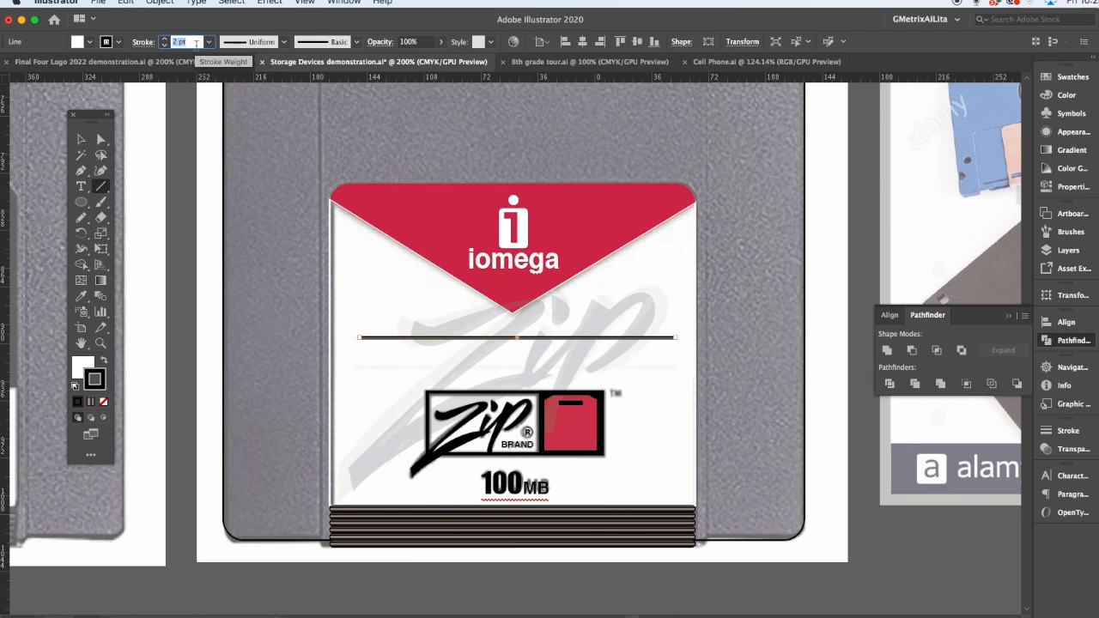
{"action": "left_click_drag", "start_coordinate": [420, 42], "coordinate": [384, 42]}
{"action": "type", "text": "14"}
{"action": "key", "text": "Return"}
Copy the faint line to the second writing line below and group the lines with the Zip watermark.
{"action": "left_click_drag", "start_coordinate": [386, 338], "coordinate": [385, 367]}
{"action": "left_click", "coordinate": [436, 377], "text": "shift"}
{"action": "key", "text": "super+g"}
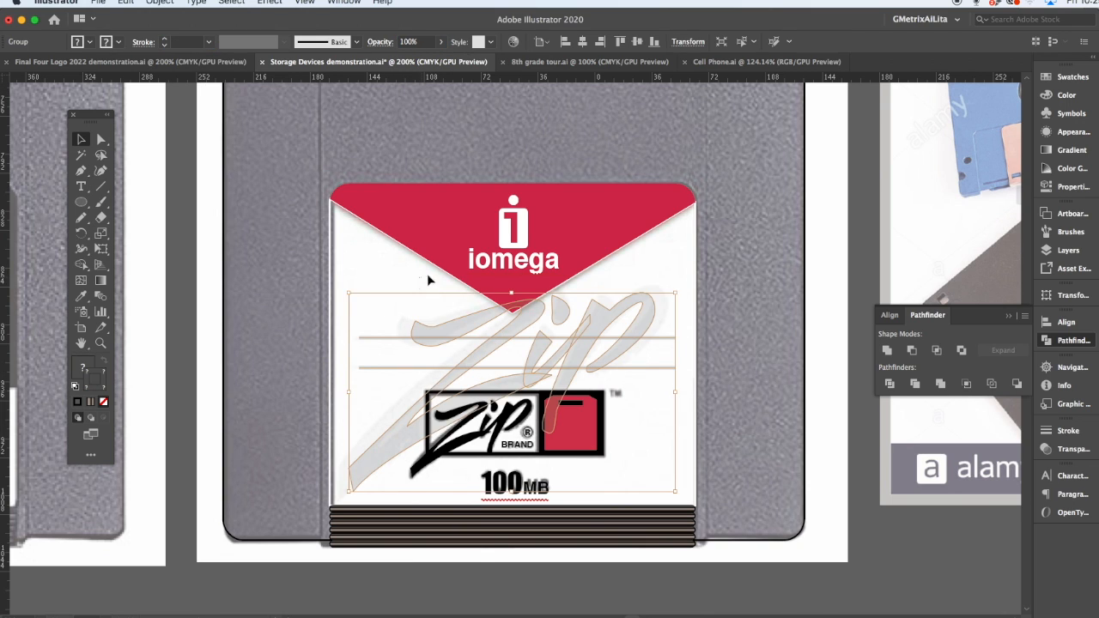
Fill the label with white and group it with its artwork, logos and the ribbed strip, leaving out the disk body.
{"action": "left_click", "coordinate": [311, 232]}
{"action": "left_click", "coordinate": [331, 233]}
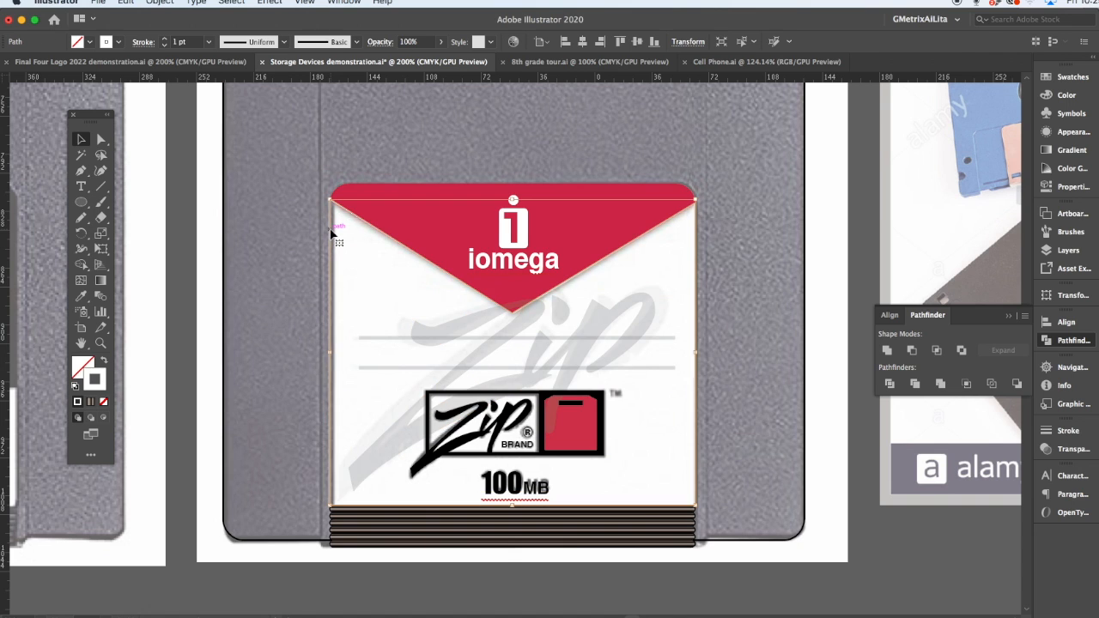
{"action": "key", "text": "super+a"}
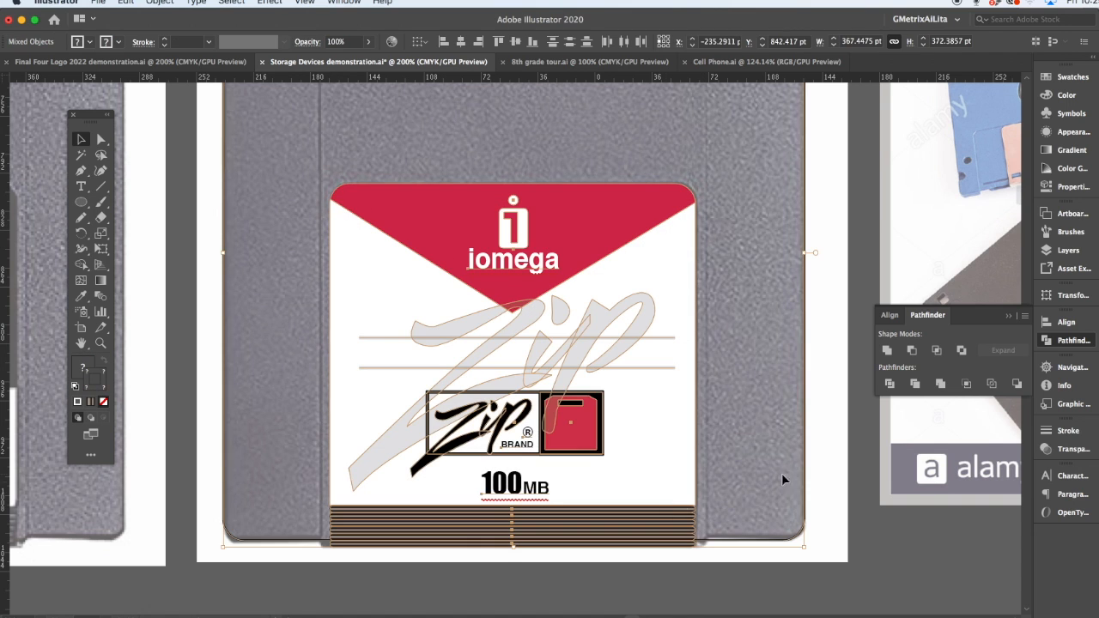
{"action": "left_click", "coordinate": [805, 456], "text": "shift"}
{"action": "left_click_drag", "start_coordinate": [654, 436], "coordinate": [679, 396]}
{"action": "key", "text": "super+z"}
{"action": "key", "text": "super+g"}
Fill the inner rectangle of the disk's shutter with white, without a stroke.
{"action": "key", "text": "super+minus"}
{"action": "key", "text": "super+minus"}
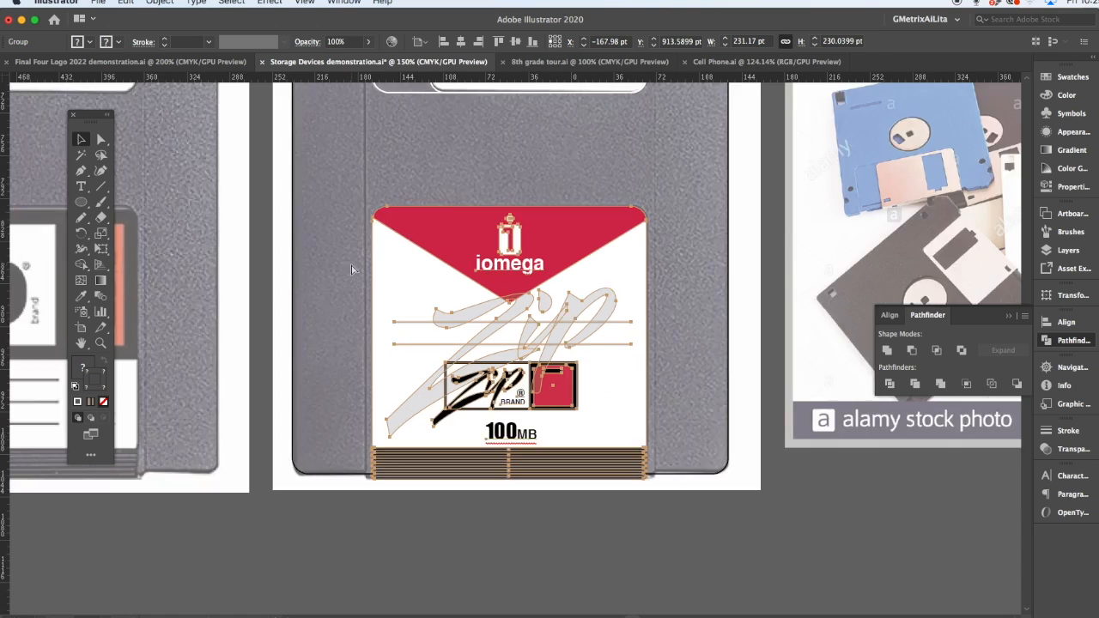
{"action": "left_click", "coordinate": [461, 163]}
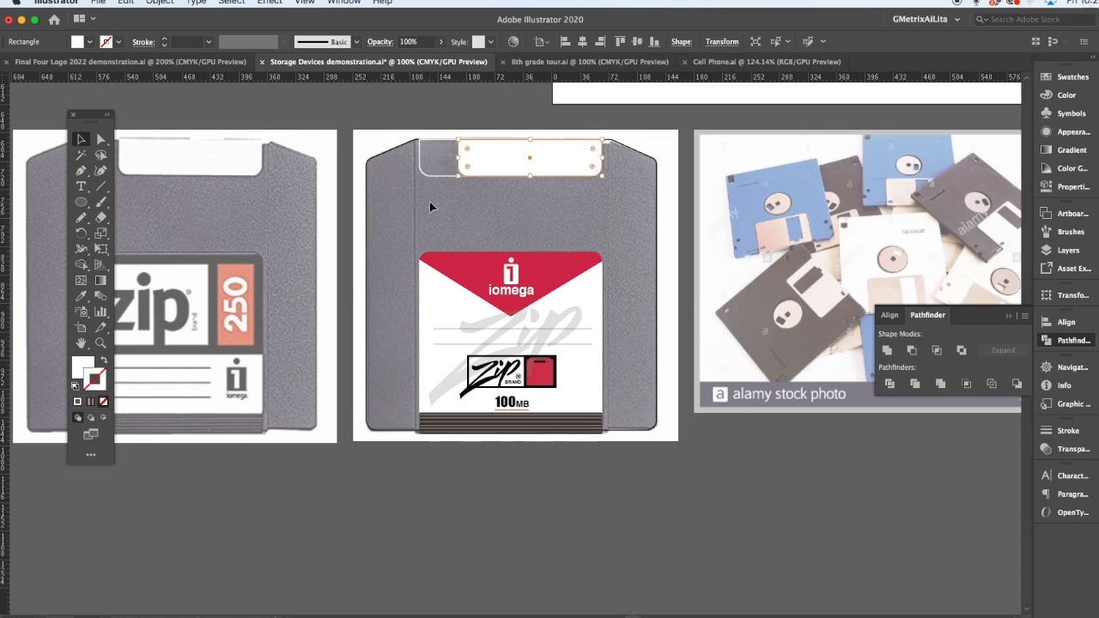
{"action": "scroll", "coordinate": [429, 202], "scroll_direction": "up", "scroll_amount": 1}
Draw a tall white rectangle with a black stroke over the disk body's left side and copy it to the right side.
{"action": "left_click_drag", "start_coordinate": [83, 206], "coordinate": [138, 198]}
{"action": "mouse_move", "coordinate": [323, 99]}
{"action": "left_mouse_down"}
{"action": "mouse_move", "coordinate": [388, 541]}
{"action": "mouse_move", "coordinate": [407, 549]}
{"action": "left_mouse_up"}
{"action": "key", "text": "d"}
{"action": "left_click", "coordinate": [81, 139]}
{"action": "mouse_move", "coordinate": [364, 243]}
{"action": "left_mouse_down"}
{"action": "mouse_move", "coordinate": [778, 225]}
{"action": "mouse_move", "coordinate": [740, 239]}
{"action": "left_mouse_up"}
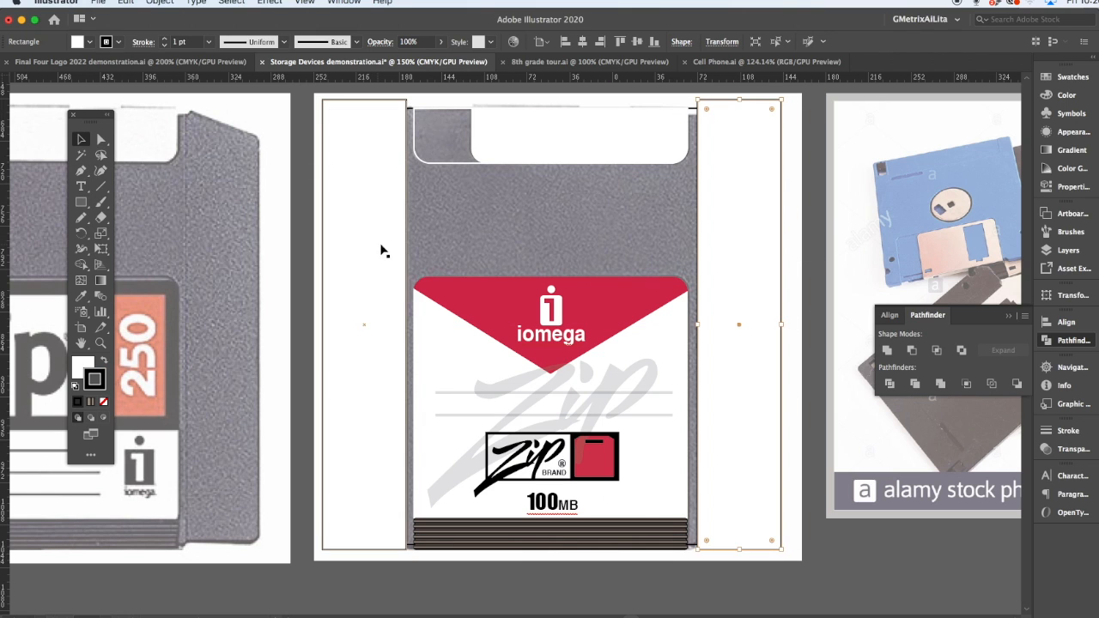
Trim the two side rectangles to the disk body's outline with the Shape Builder tool.
{"action": "left_click", "coordinate": [410, 109], "text": "shift"}
{"action": "left_click", "coordinate": [371, 109], "text": "shift"}
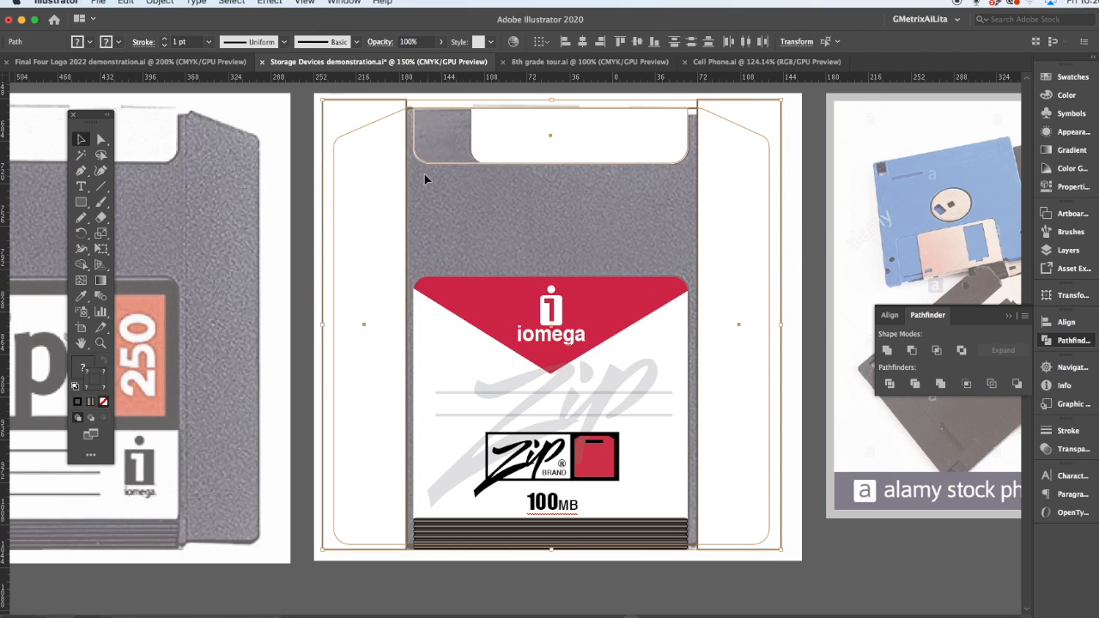
{"action": "key", "text": "shift+m"}
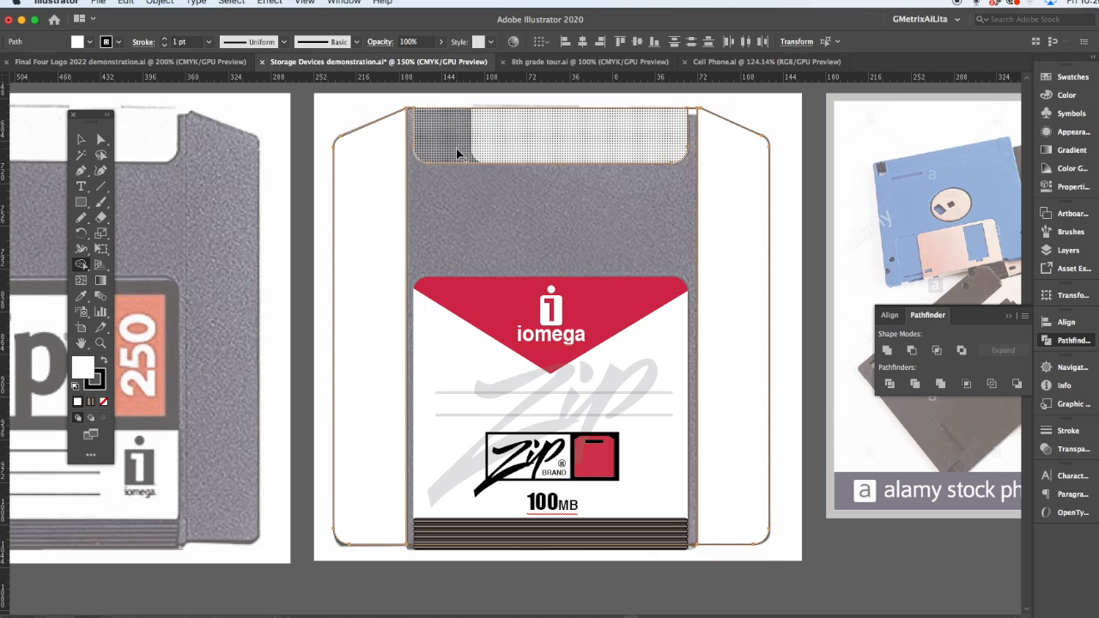
{"action": "key", "text": "v"}
{"action": "left_click", "coordinate": [352, 111]}
{"action": "left_click", "coordinate": [375, 147]}
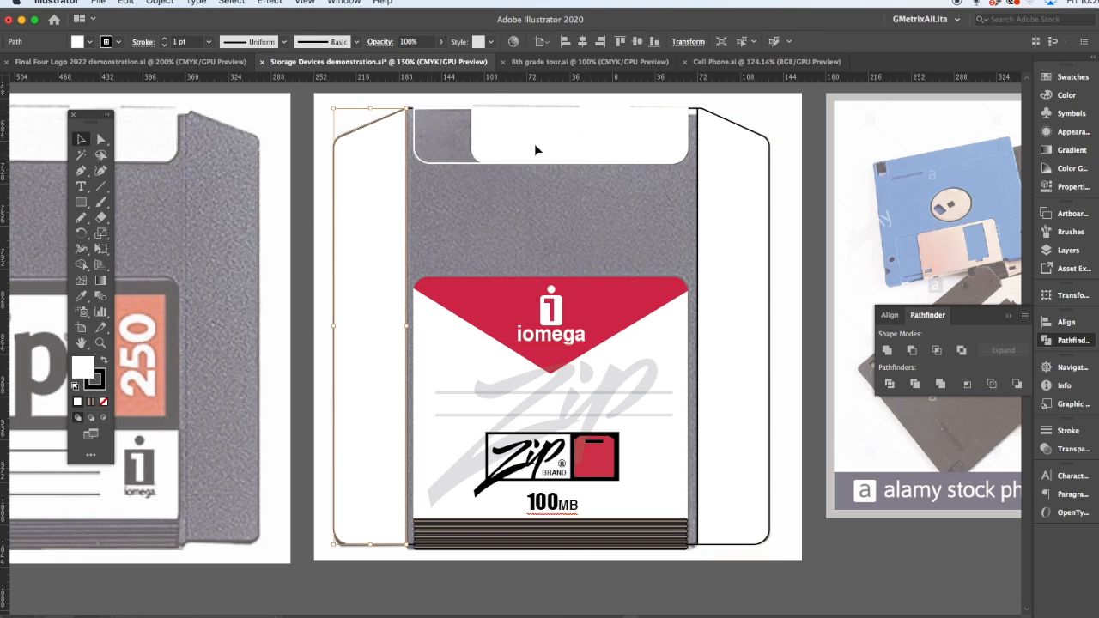
Fill the disk's main body and both side pieces with the dark brown and tan linear gradient.
{"action": "left_click_drag", "start_coordinate": [332, 231], "coordinate": [791, 230]}
{"action": "left_click", "coordinate": [322, 196]}
{"action": "left_click", "coordinate": [712, 163], "text": "shift"}
{"action": "left_click_drag", "start_coordinate": [410, 161], "coordinate": [366, 195]}
{"action": "key", "text": "super+z"}
{"action": "left_click", "coordinate": [1061, 152]}
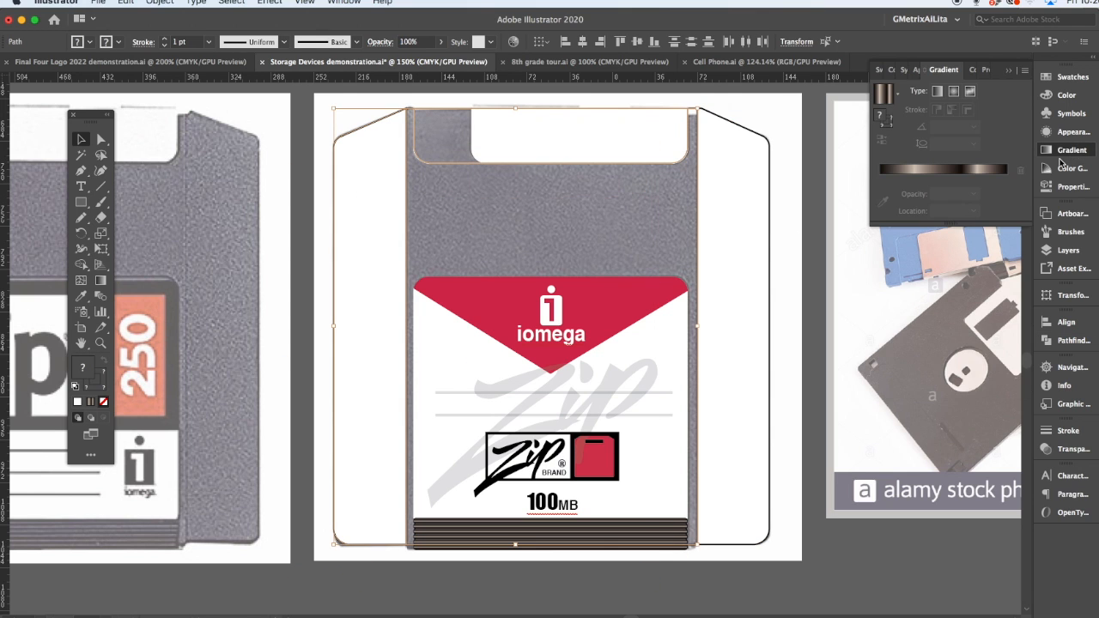
{"action": "left_click", "coordinate": [967, 172]}
{"action": "left_click", "coordinate": [750, 208]}
{"action": "left_click", "coordinate": [913, 170]}
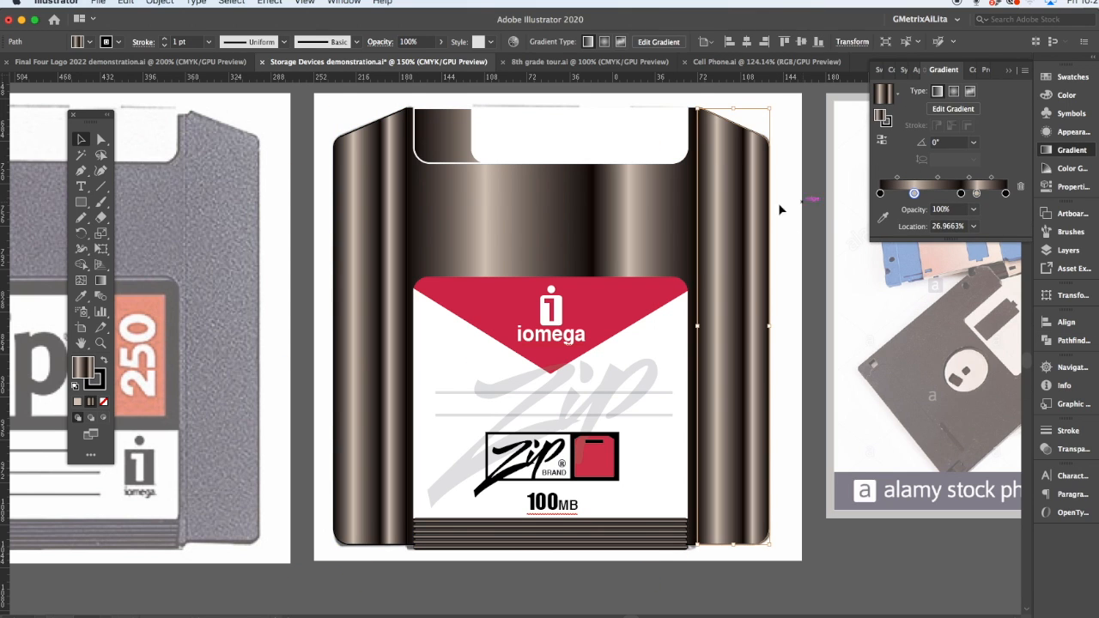
Group the shutter recess, main body and side pieces and send the group behind the other artwork.
{"action": "left_click", "coordinate": [452, 162]}
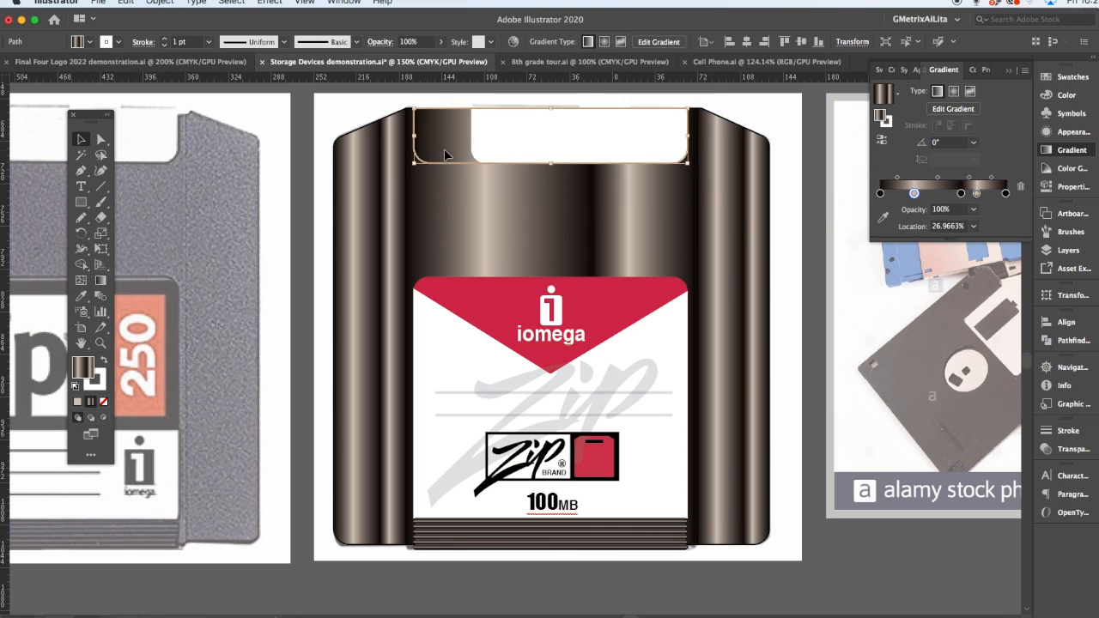
{"action": "left_click", "coordinate": [427, 196], "text": "shift"}
{"action": "left_click_drag", "start_coordinate": [326, 195], "coordinate": [789, 241]}
{"action": "key", "text": "super+g"}
{"action": "key", "text": "super+shift+bracketleft"}
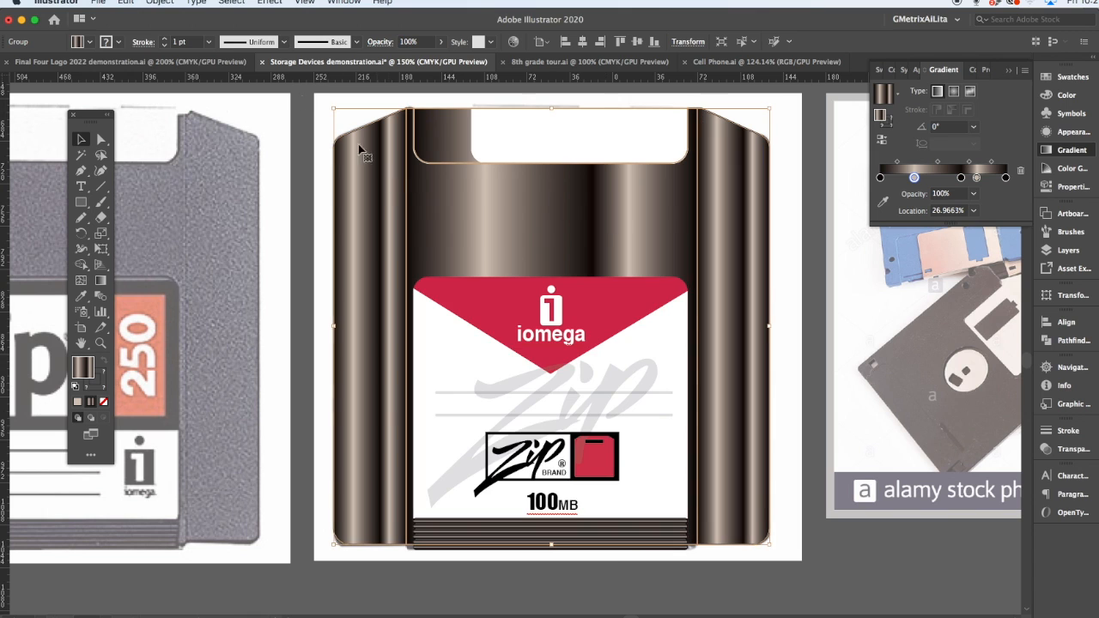
Give the grouped disk body a black stroke with a variable width profile that tapers at both ends.
{"action": "left_click", "coordinate": [117, 42]}
{"action": "left_click", "coordinate": [39, 65]}
{"action": "left_click", "coordinate": [261, 44]}
{"action": "left_click", "coordinate": [266, 165]}
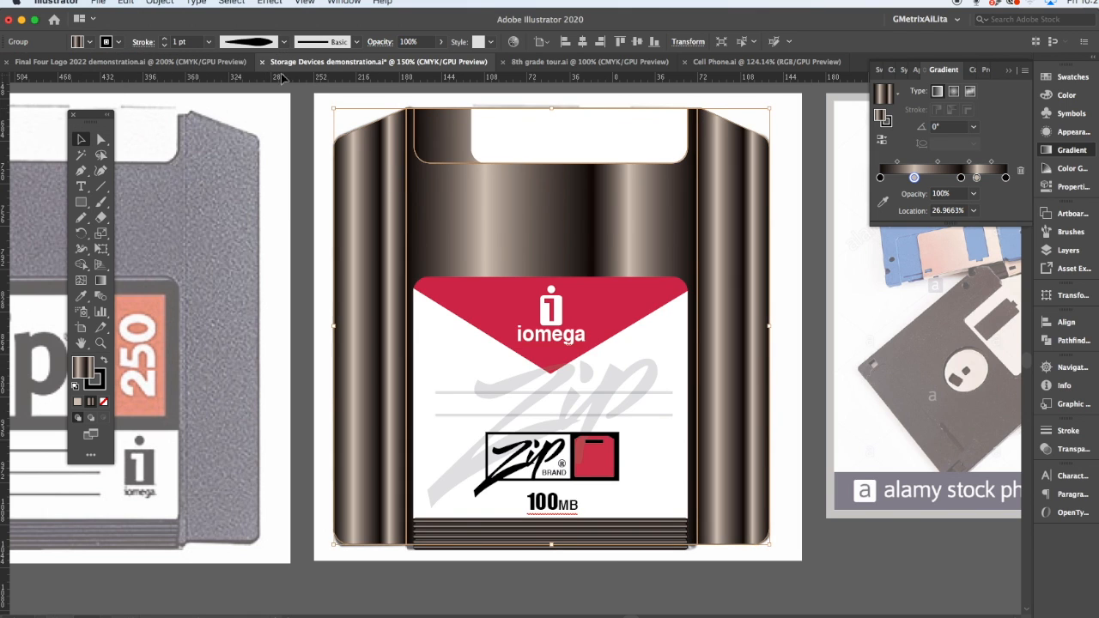
{"action": "left_click", "coordinate": [444, 98]}
Fill the shutter's white inner rectangle with a pale cream and silver gradient swatch.
{"action": "left_click", "coordinate": [508, 128]}
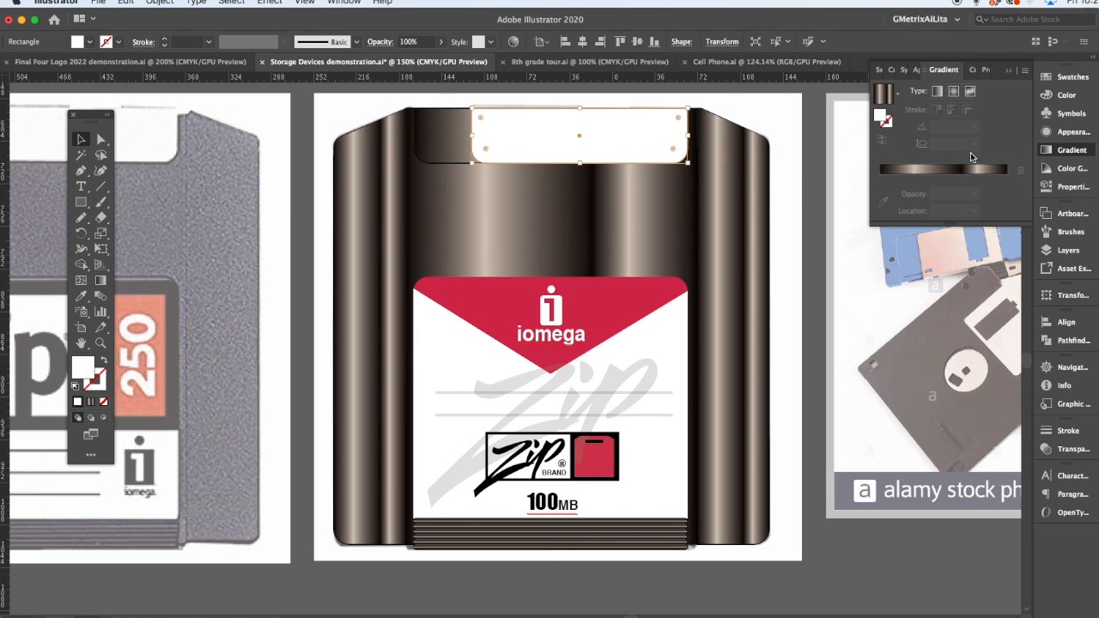
{"action": "left_click", "coordinate": [1071, 78]}
{"action": "left_click", "coordinate": [939, 227]}
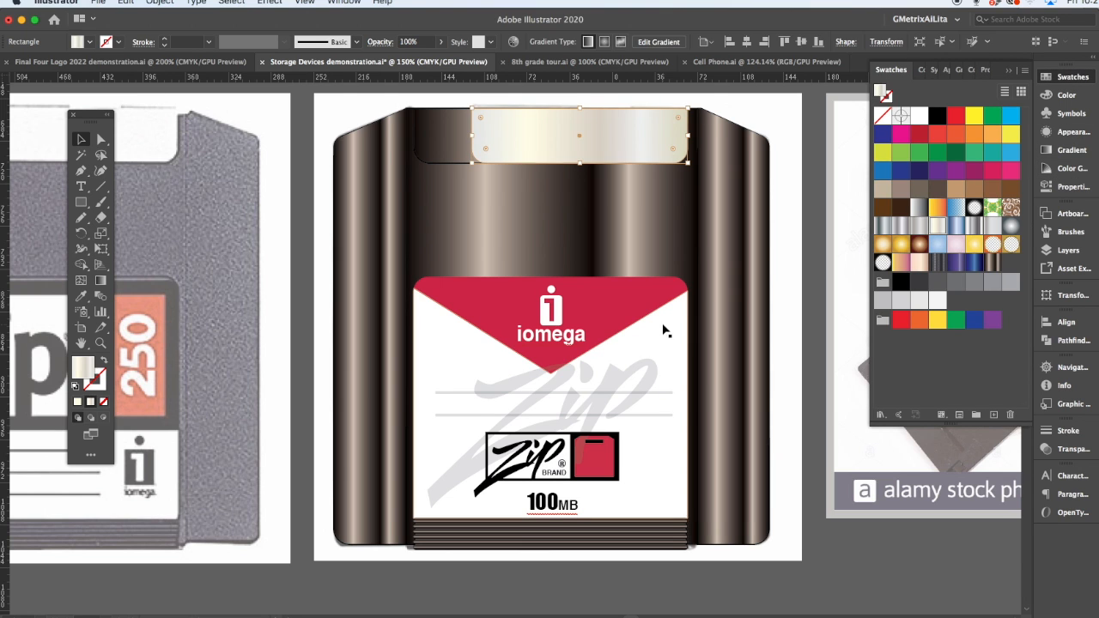
Fill the label's white background inside its group with a light silver-grey gradient swatch.
{"action": "double_click", "coordinate": [661, 324]}
{"action": "left_click", "coordinate": [956, 246]}
{"action": "left_click", "coordinate": [918, 262]}
{"action": "left_click", "coordinate": [994, 228]}
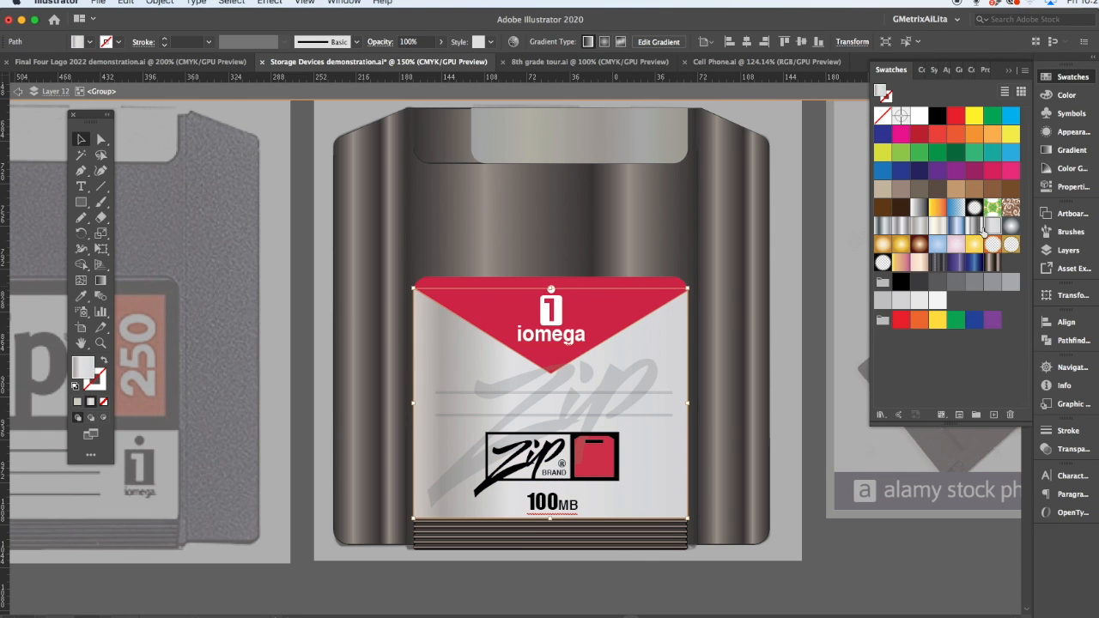
{"action": "double_click", "coordinate": [709, 209]}
Redirect the gradients of both side pieces with the Gradient tool so they run vertically along the disk's length.
{"action": "double_click", "coordinate": [351, 170]}
{"action": "key", "text": "g"}
{"action": "mouse_move", "coordinate": [321, 160]}
{"action": "left_mouse_down"}
{"action": "mouse_move", "coordinate": [385, 517]}
{"action": "mouse_move", "coordinate": [356, 548]}
{"action": "mouse_move", "coordinate": [322, 549]}
{"action": "left_mouse_up"}
{"action": "key", "text": "v"}
{"action": "left_click", "coordinate": [726, 348]}
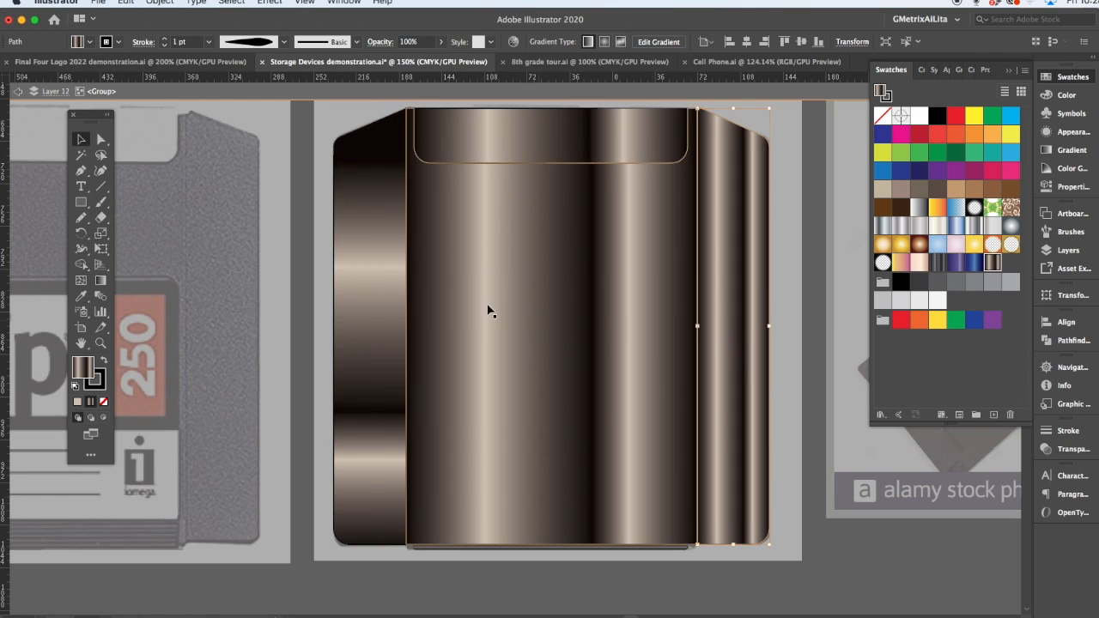
{"action": "key", "text": "g"}
{"action": "left_click_drag", "start_coordinate": [735, 151], "coordinate": [736, 528]}
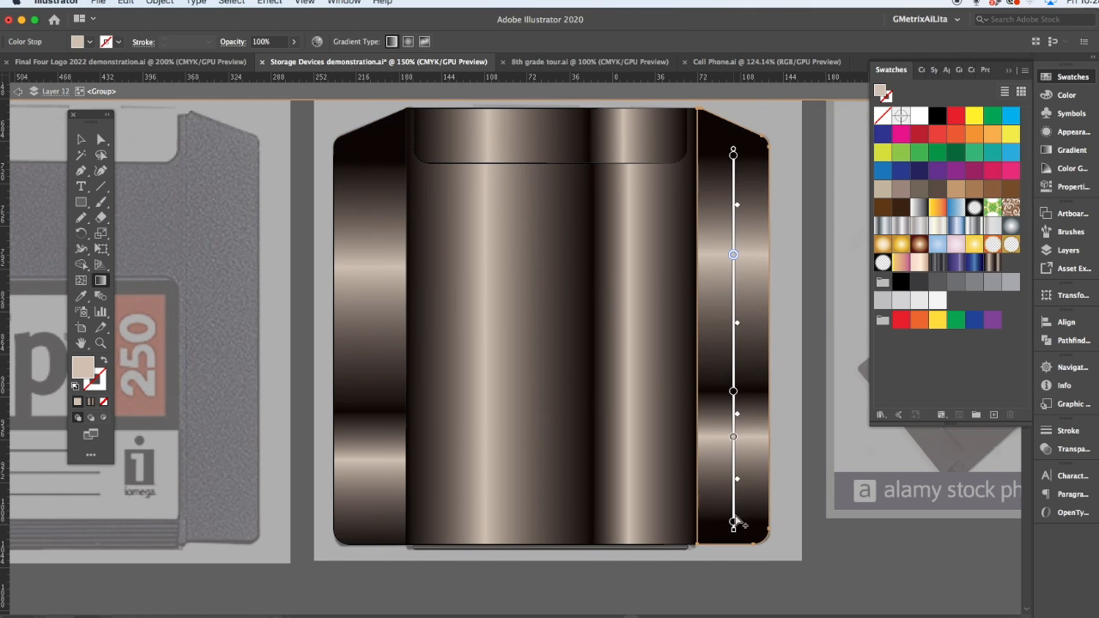
{"action": "key", "text": "Escape"}
{"action": "key", "text": "Escape"}
{"action": "key", "text": "v"}
{"action": "left_click", "coordinate": [305, 130]}
{"action": "left_click", "coordinate": [382, 169]}
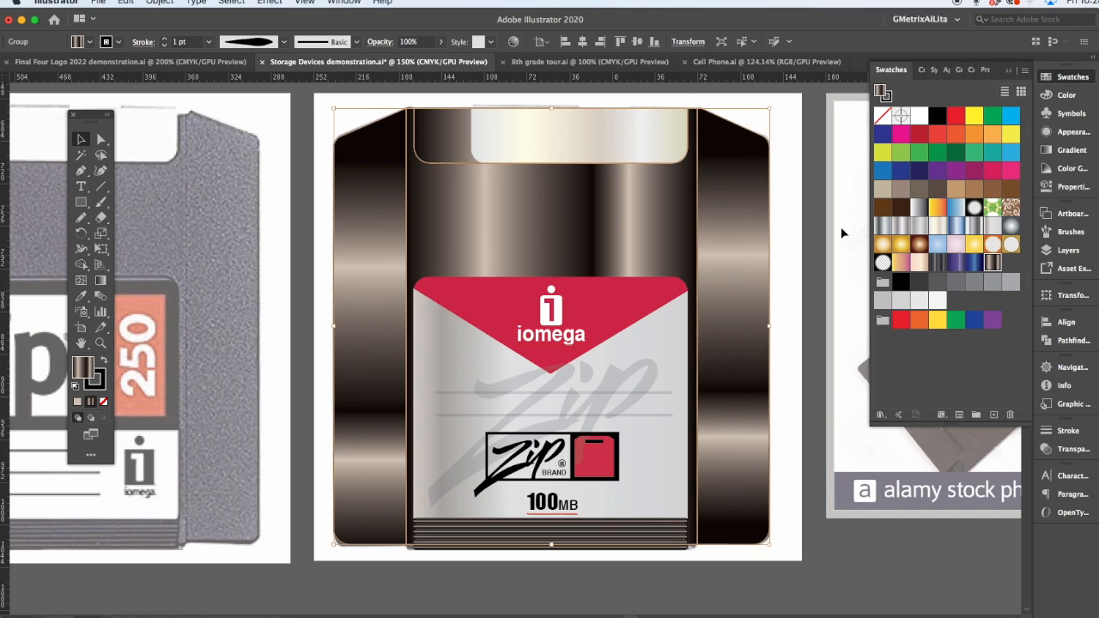
{"action": "left_click", "coordinate": [269, 2]}
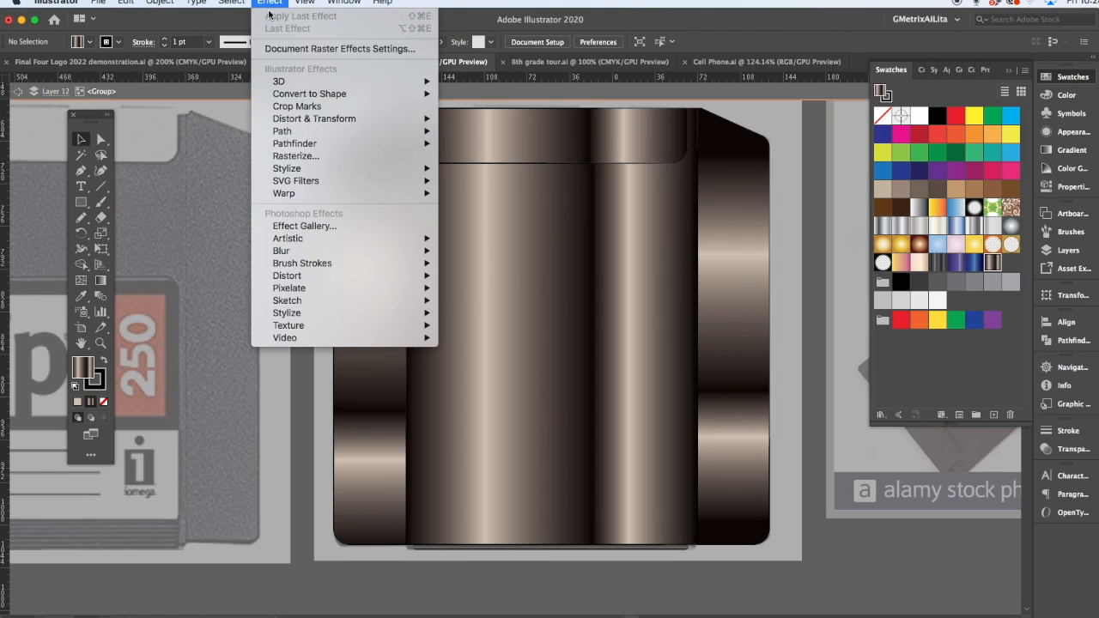
{"action": "left_click", "coordinate": [301, 220]}
{"action": "left_click", "coordinate": [958, 125]}
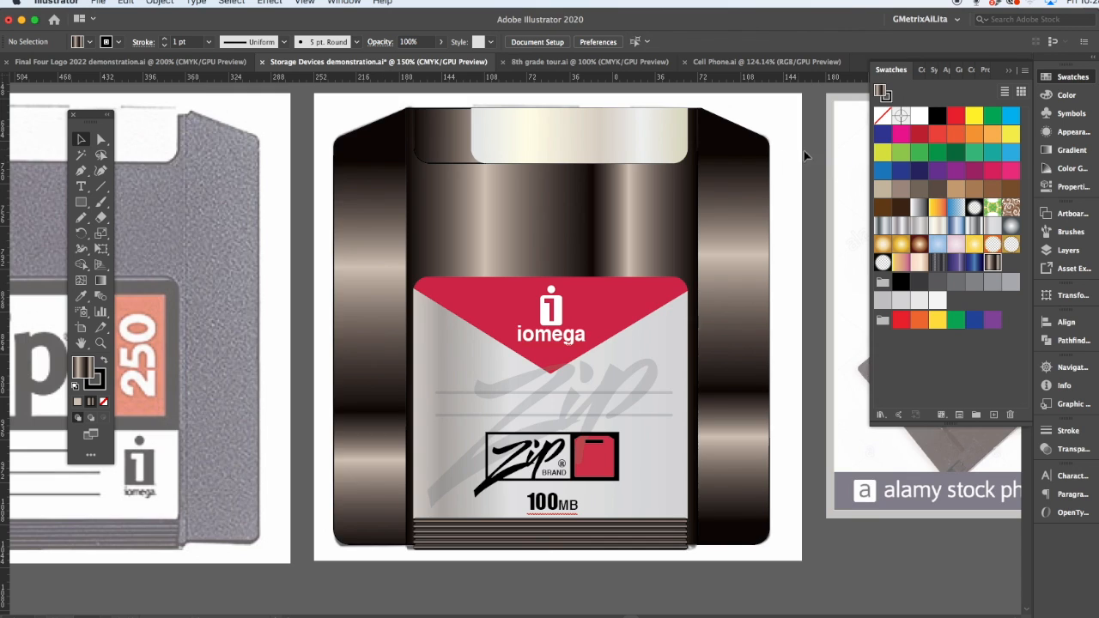
{"action": "left_click", "coordinate": [1071, 131]}
{"action": "left_click", "coordinate": [916, 415]}
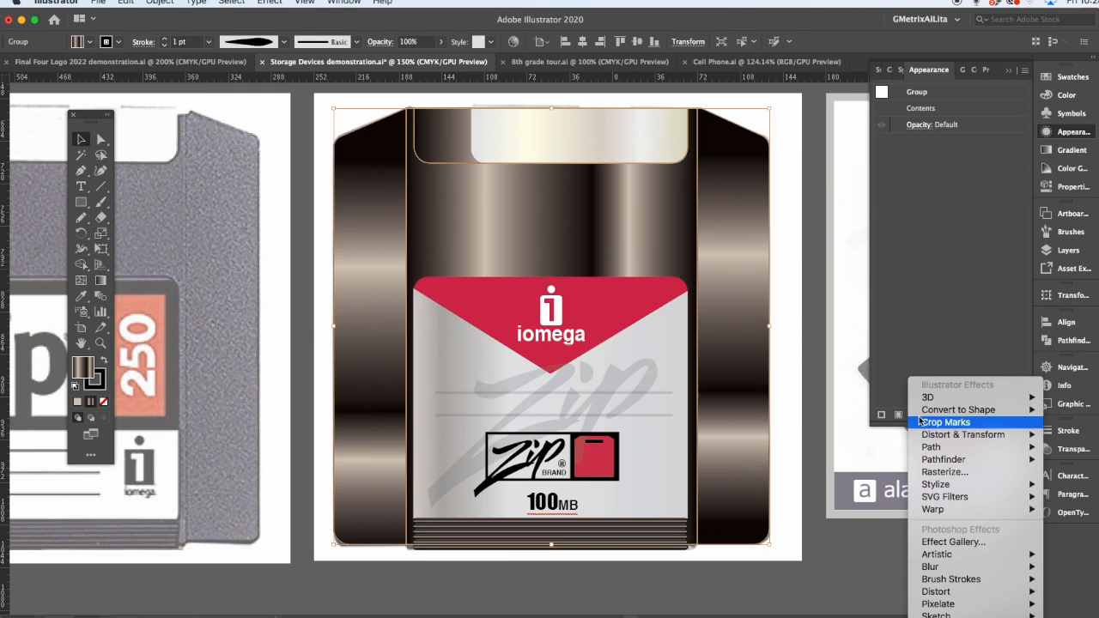
{"action": "left_click", "coordinate": [935, 541]}
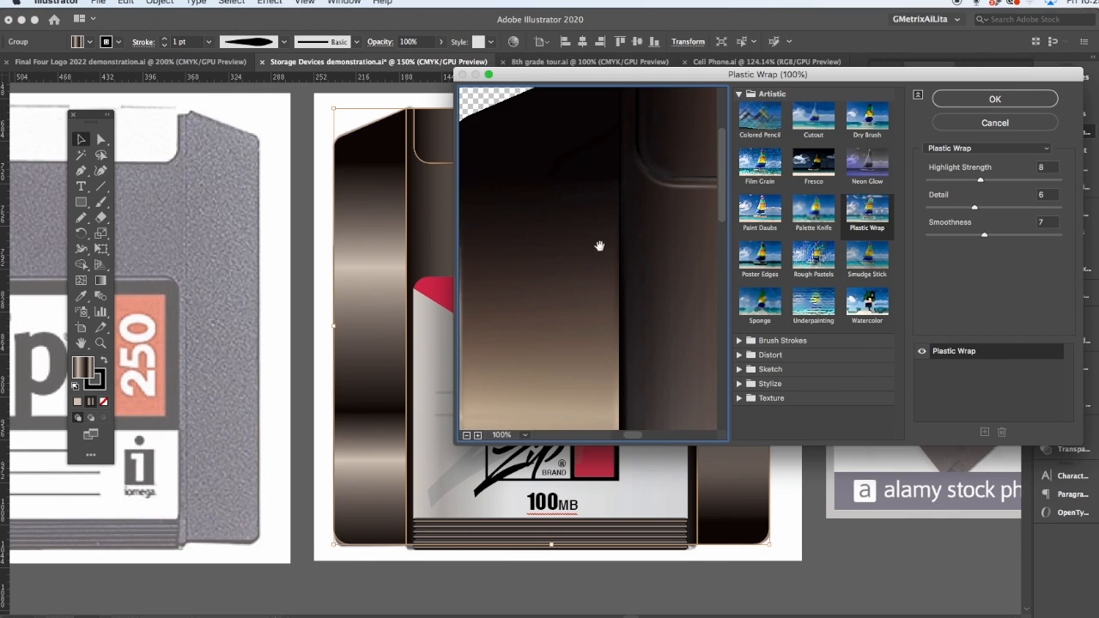
{"action": "left_click", "coordinate": [744, 399]}
{"action": "left_click", "coordinate": [813, 365]}
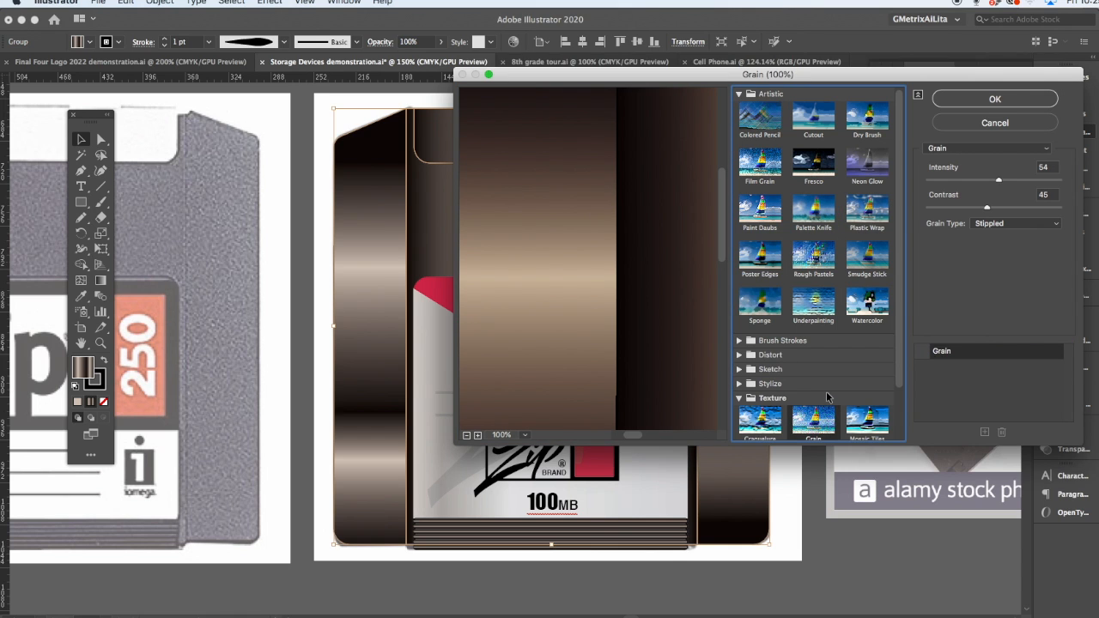
{"action": "left_click", "coordinate": [867, 410]}
{"action": "key", "text": "super+minus"}
{"action": "key", "text": "super+minus"}
{"action": "key", "text": "super+minus"}
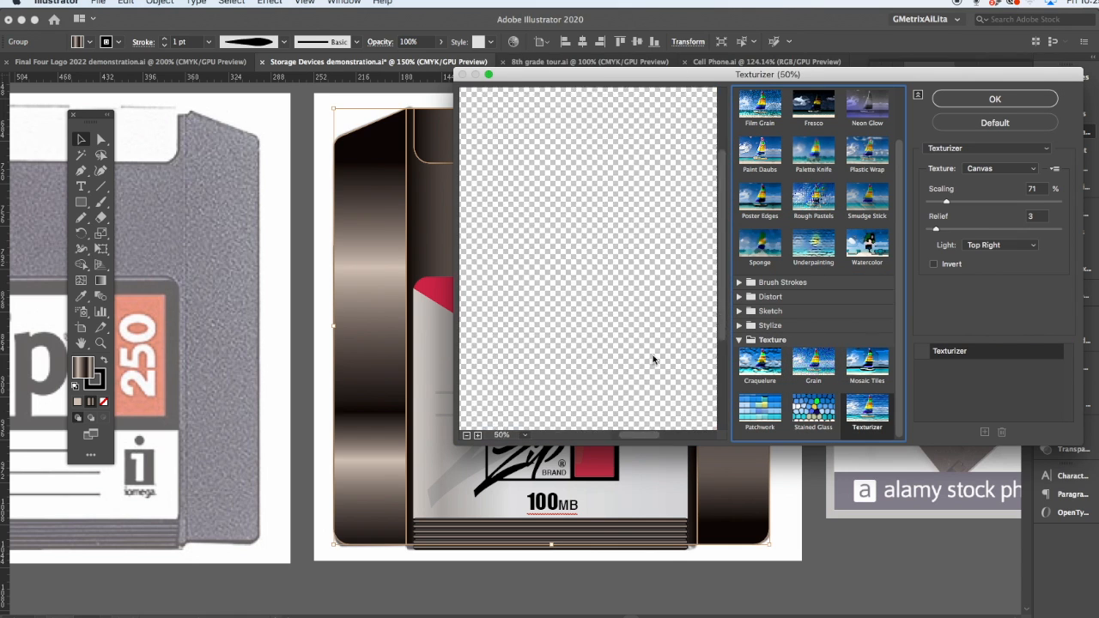
{"action": "left_click", "coordinate": [965, 202]}
{"action": "left_click", "coordinate": [994, 123]}
{"action": "left_click", "coordinate": [784, 167]}
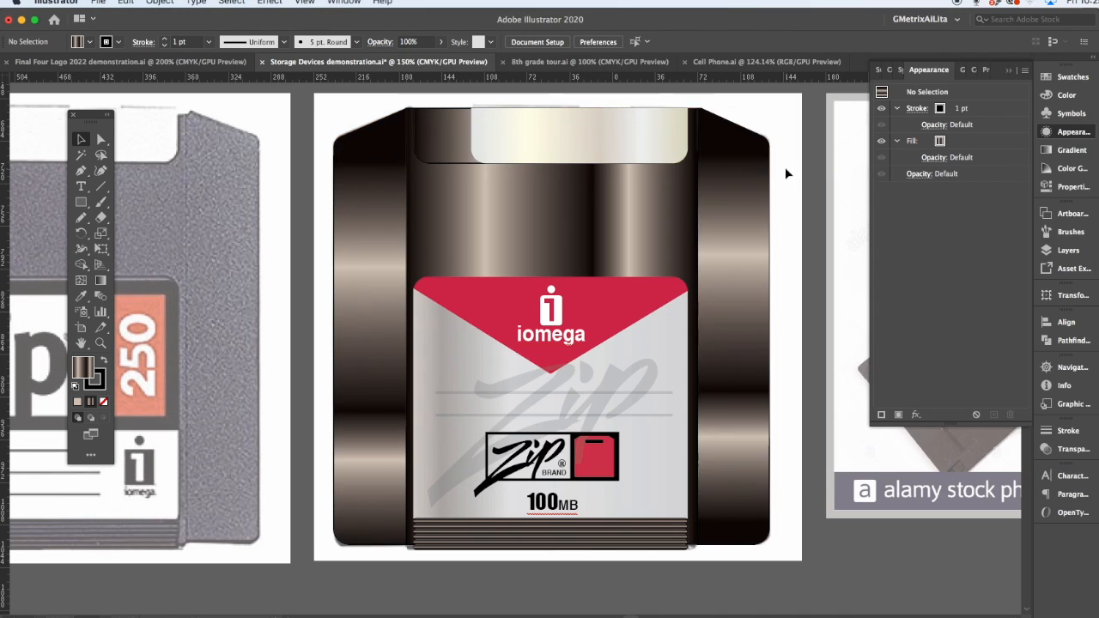
Hide the Zip disc reference layer so that only the vector artwork shows.
{"action": "left_click", "coordinate": [1069, 250]}
{"action": "left_click", "coordinate": [886, 270]}
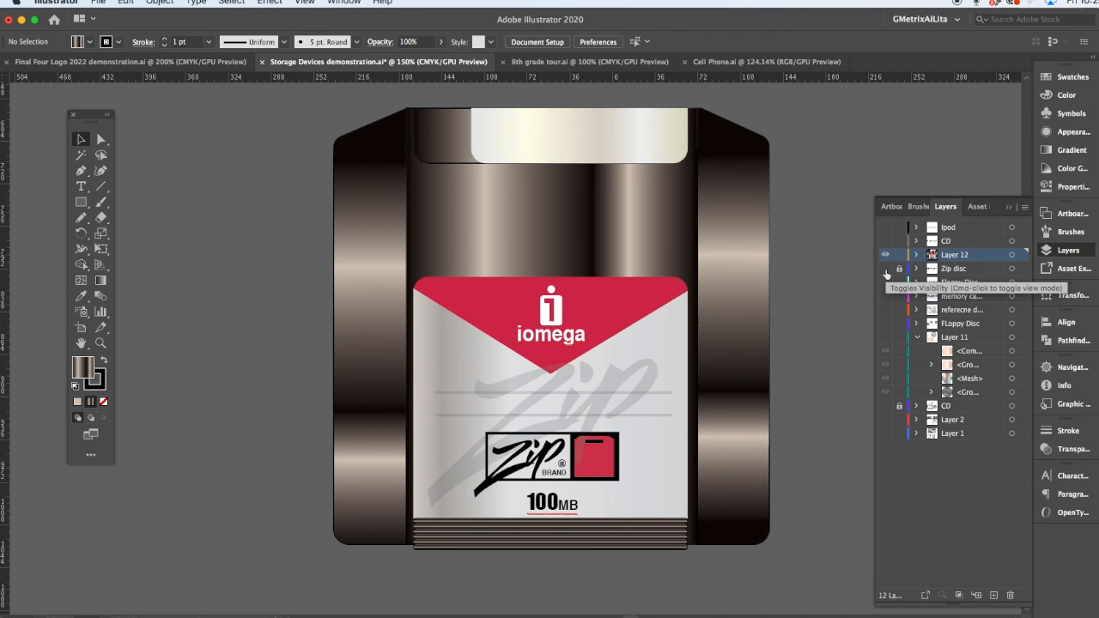
{"action": "left_click_drag", "start_coordinate": [753, 269], "coordinate": [718, 264]}
{"action": "key", "text": "super+z"}
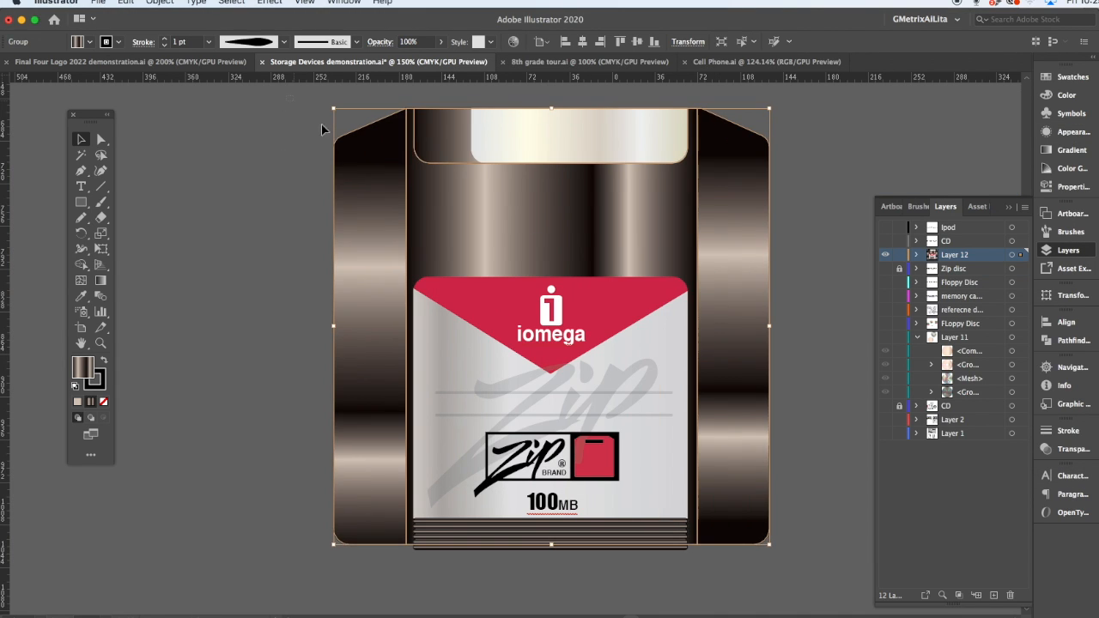
Group the entire disk artwork, place a copy to its lower left and shift the original slightly to the right.
{"action": "key", "text": "super+a"}
{"action": "key", "text": "super+g"}
{"action": "left_click_drag", "start_coordinate": [750, 157], "coordinate": [199, 266], "text": "alt"}
{"action": "left_click_drag", "start_coordinate": [363, 282], "coordinate": [404, 348]}
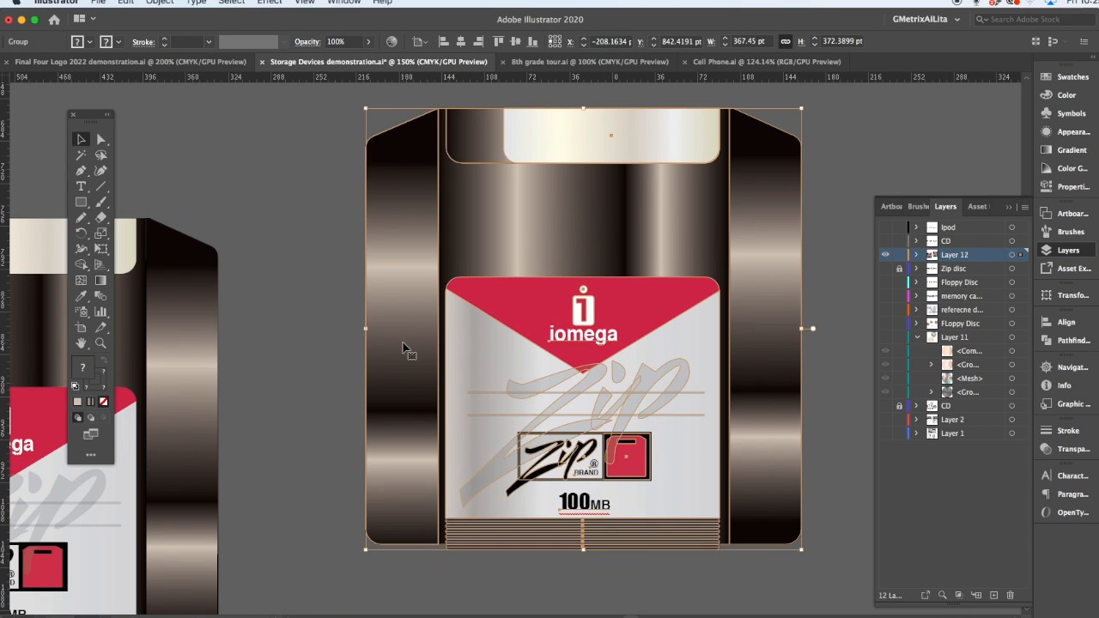
Distort the original disk into a tilted perspective view with the Free Transform tool by reshaping its corners.
{"action": "key", "text": "e"}
{"action": "left_click_drag", "start_coordinate": [367, 548], "coordinate": [453, 576]}
{"action": "left_click_drag", "start_coordinate": [802, 109], "coordinate": [717, 122]}
{"action": "left_click_drag", "start_coordinate": [800, 551], "coordinate": [852, 503]}
{"action": "left_click", "coordinate": [80, 140]}
Duplicate the tilted disk slightly to the lower left and unite the copy into a single silhouette.
{"action": "left_click", "coordinate": [371, 184]}
{"action": "left_click_drag", "start_coordinate": [409, 200], "coordinate": [366, 225], "text": "alt"}
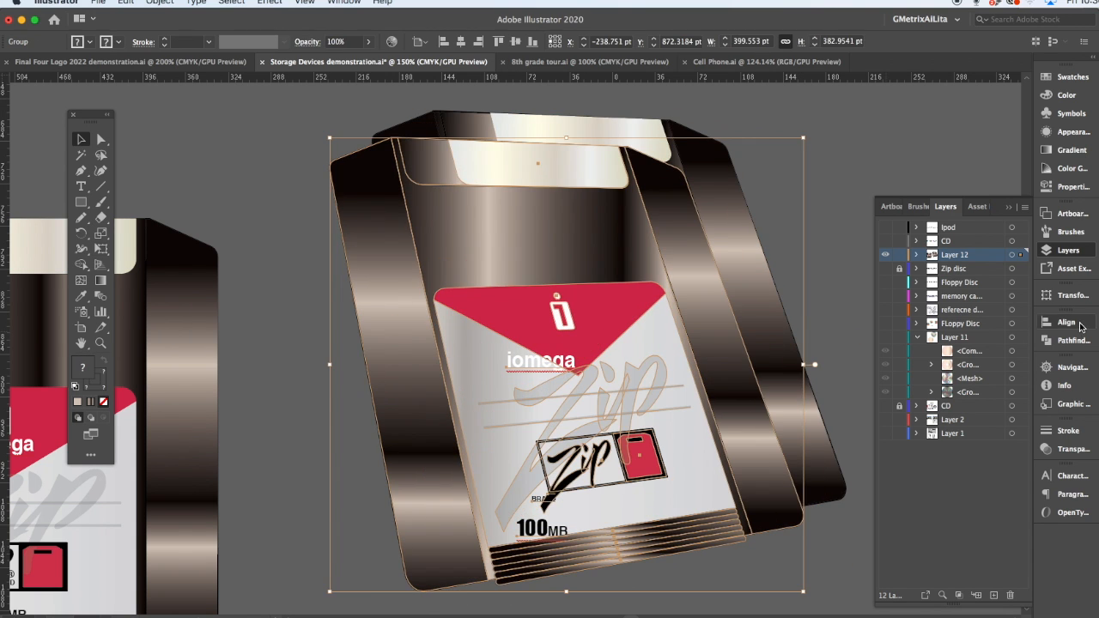
{"action": "left_click", "coordinate": [1073, 343]}
{"action": "left_click", "coordinate": [887, 351]}
Place the silhouette behind the tilted disk with a slight lower-left offset and delete the copy's leftover text.
{"action": "left_click_drag", "start_coordinate": [614, 201], "coordinate": [502, 166]}
{"action": "double_click", "coordinate": [427, 326]}
{"action": "key", "text": "Escape"}
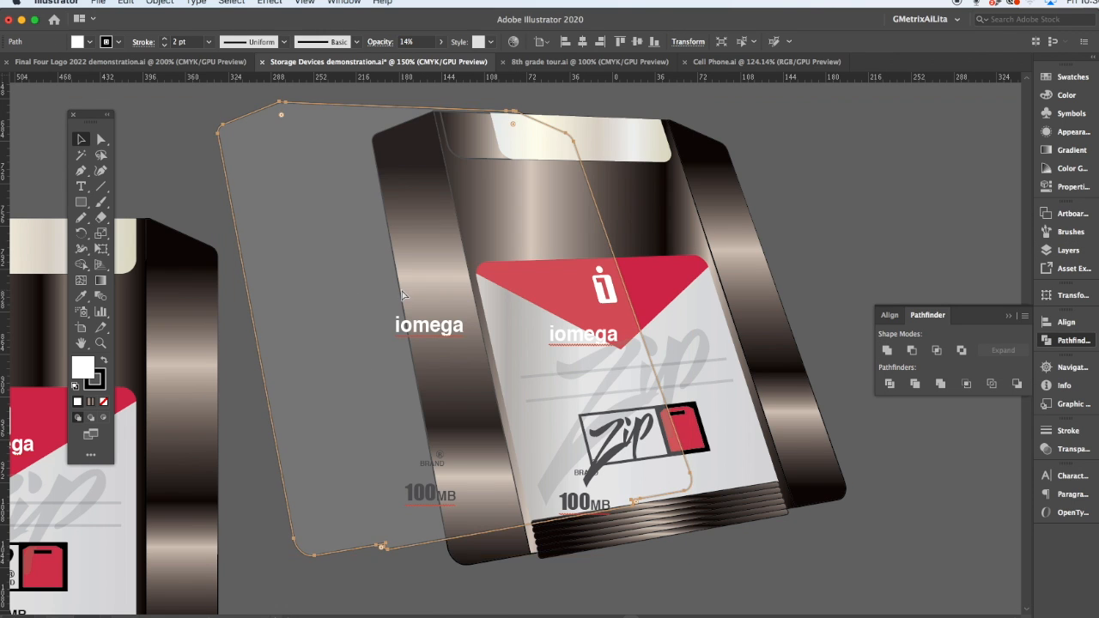
{"action": "key", "text": "super+shift+["}
{"action": "left_click_drag", "start_coordinate": [370, 296], "coordinate": [515, 292]}
{"action": "left_click", "coordinate": [422, 328]}
{"action": "key", "text": "Delete"}
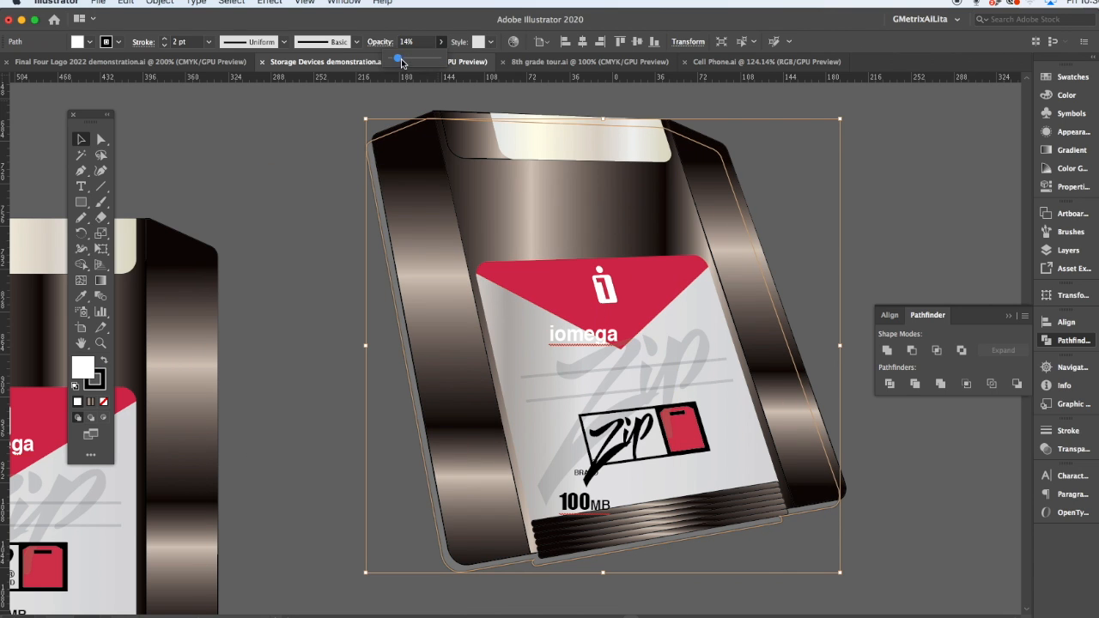
Set the silhouette's opacity to 100% and fill it with the disk's dark gradient running diagonally towards the lower right.
{"action": "left_click_drag", "start_coordinate": [403, 64], "coordinate": [685, 262]}
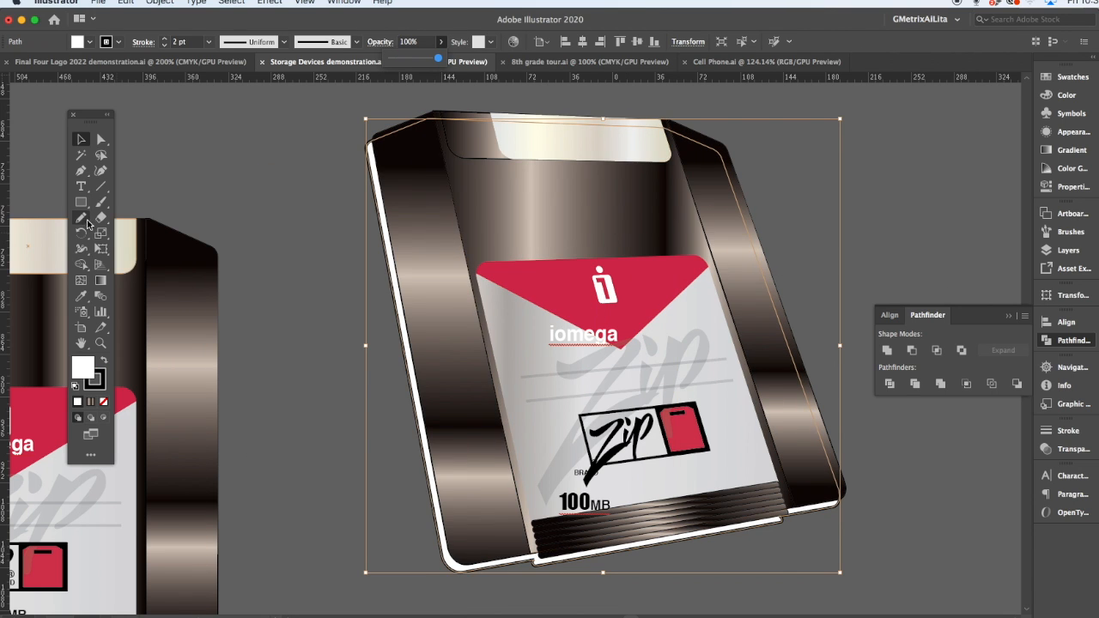
{"action": "key", "text": "i"}
{"action": "left_click", "coordinate": [430, 244]}
{"action": "key", "text": "g"}
{"action": "mouse_move", "coordinate": [427, 293]}
{"action": "left_mouse_down"}
{"action": "mouse_move", "coordinate": [589, 559]}
{"action": "mouse_move", "coordinate": [716, 555]}
{"action": "mouse_move", "coordinate": [750, 510]}
{"action": "left_mouse_up"}
{"action": "left_click", "coordinate": [610, 389]}
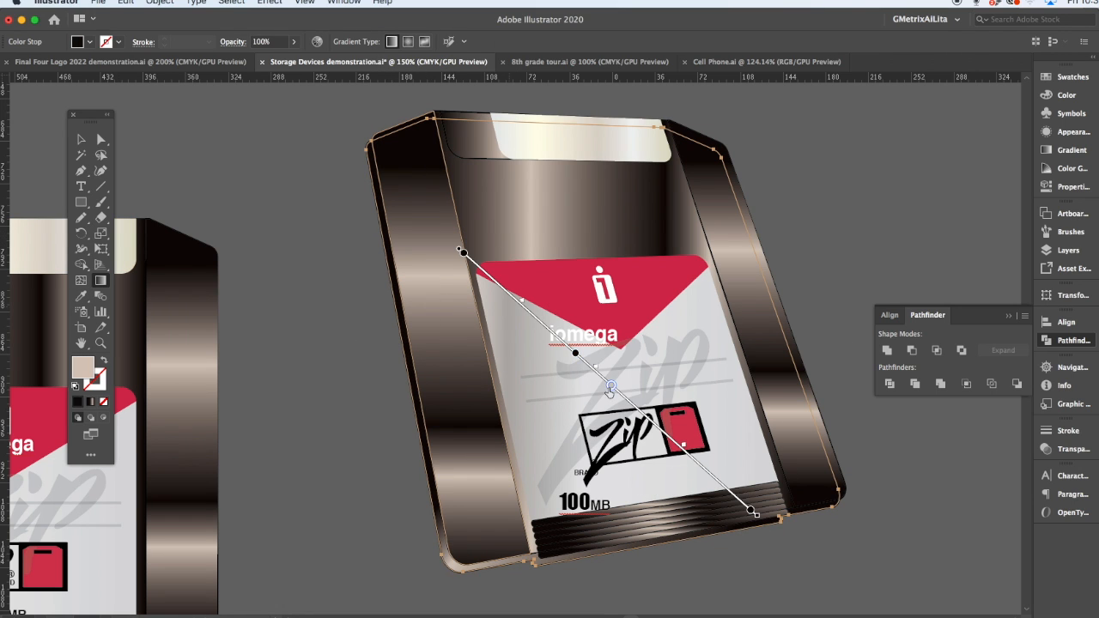
{"action": "left_click", "coordinate": [81, 140]}
{"action": "left_click", "coordinate": [278, 245]}
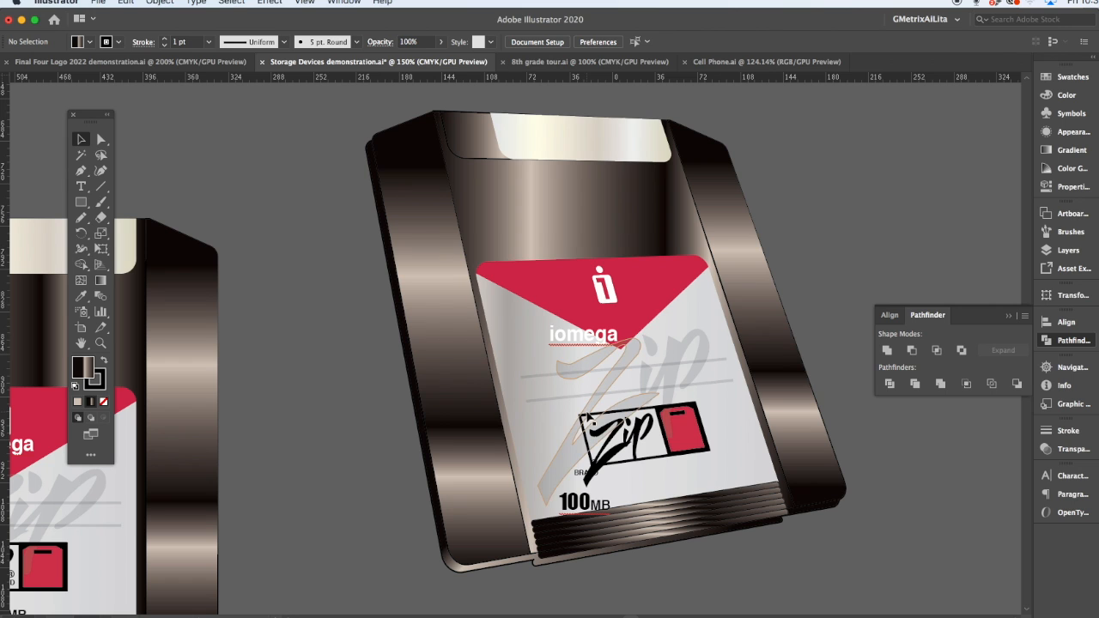
View the finished disk artwork in full-screen mode with all panels hidden.
{"action": "key", "text": "Tab"}
{"action": "key", "text": "f"}
{"action": "key", "text": "f"}
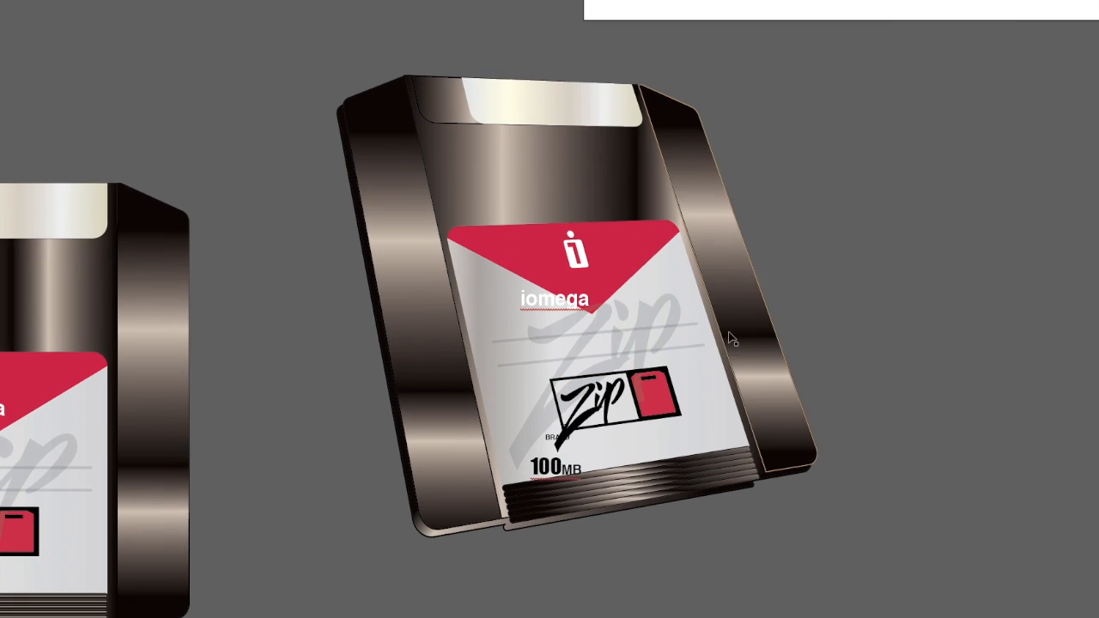